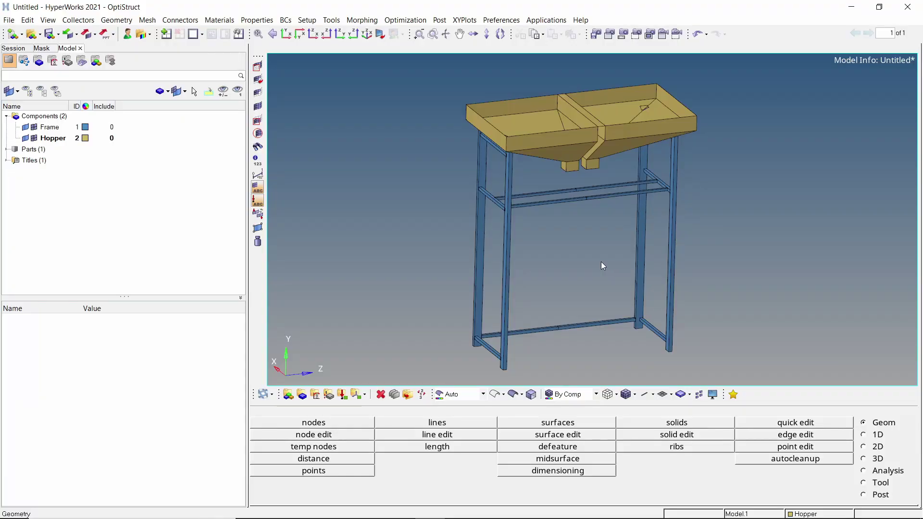
Briefly hide and re-show the Frame and Hopper components, then pan the model up slightly.
left_click(25, 128)
left_click(25, 128)
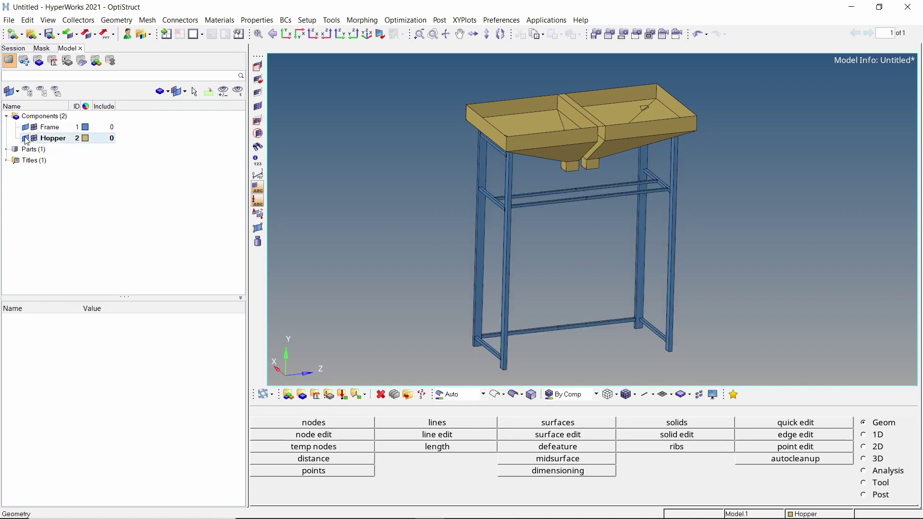
left_click(26, 139)
left_click(26, 138)
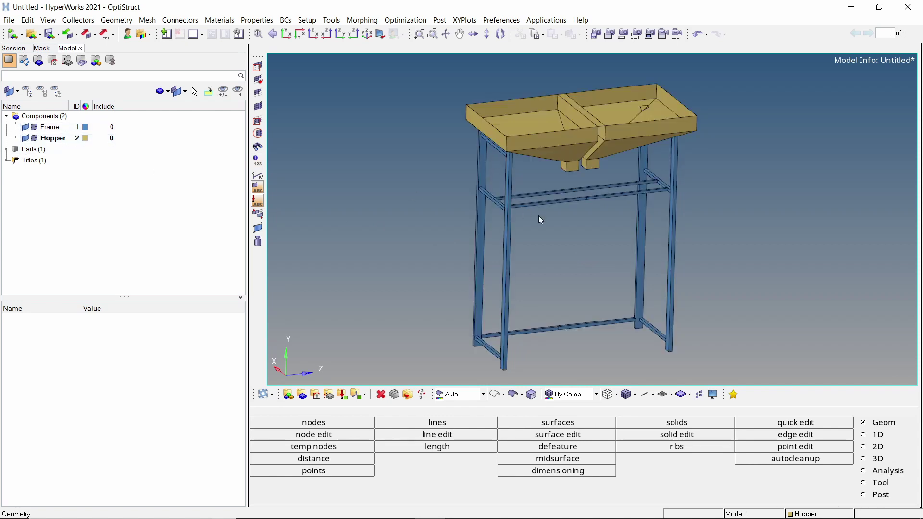
right_click_drag(557, 233, 559, 223, "ctrl")
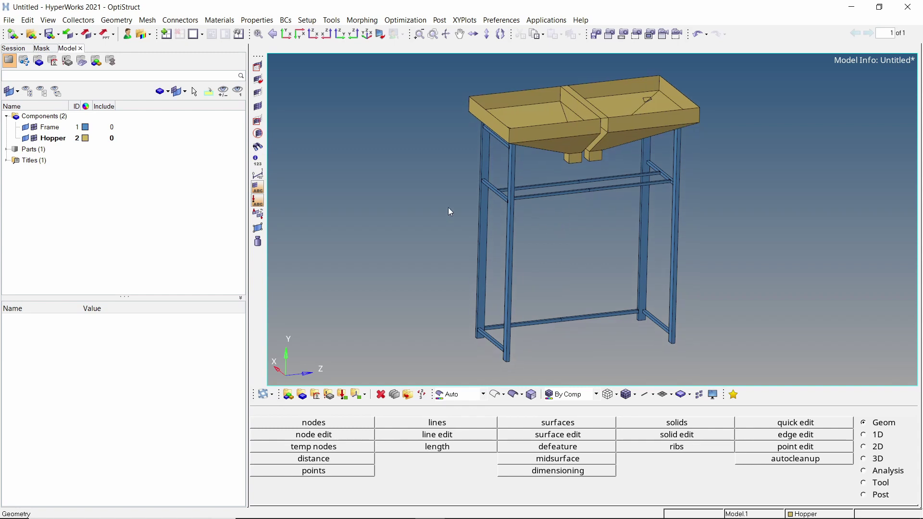
Create a material named steel with E 210000.0, NU 0.3 and RHO 7.85e-09.
right_click(186, 132)
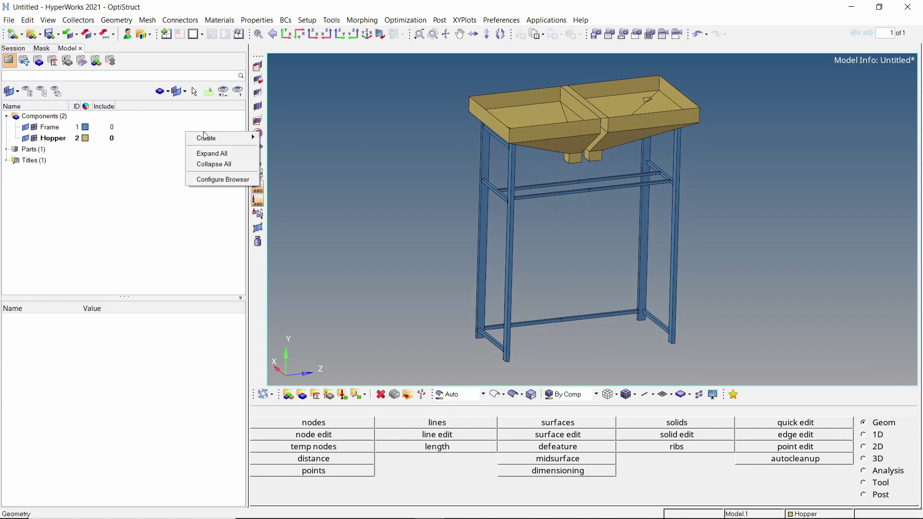
mouse_move(245, 138)
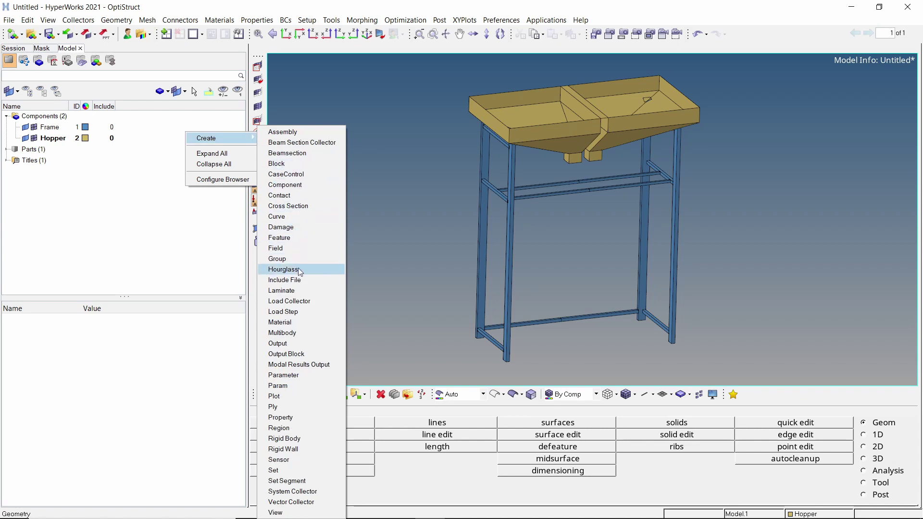
left_click(310, 321)
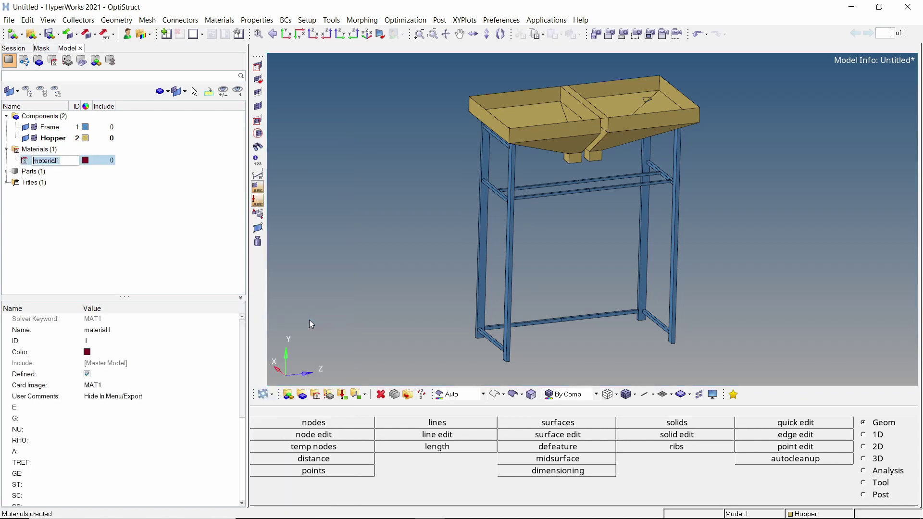
type("steel")
key("Return")
left_click(190, 408)
type("210000.0")
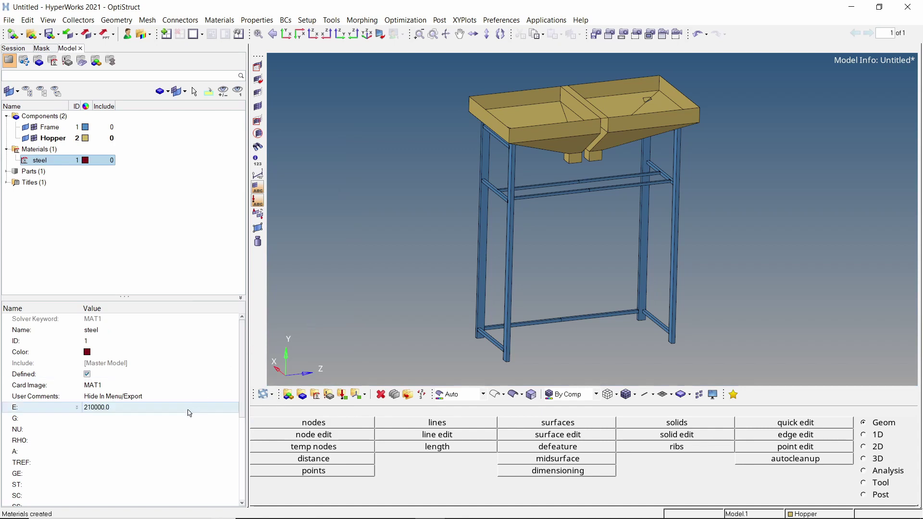
key("Return")
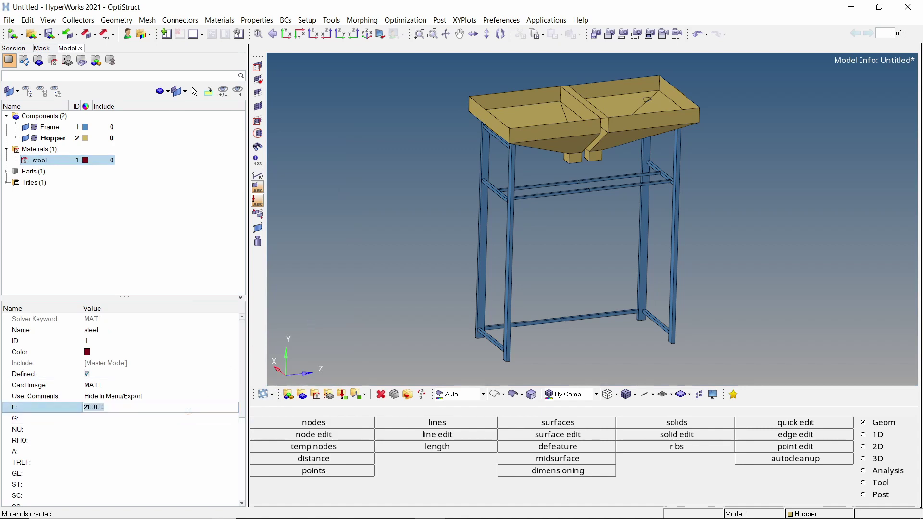
left_click(192, 429)
type("0.3")
key("Return")
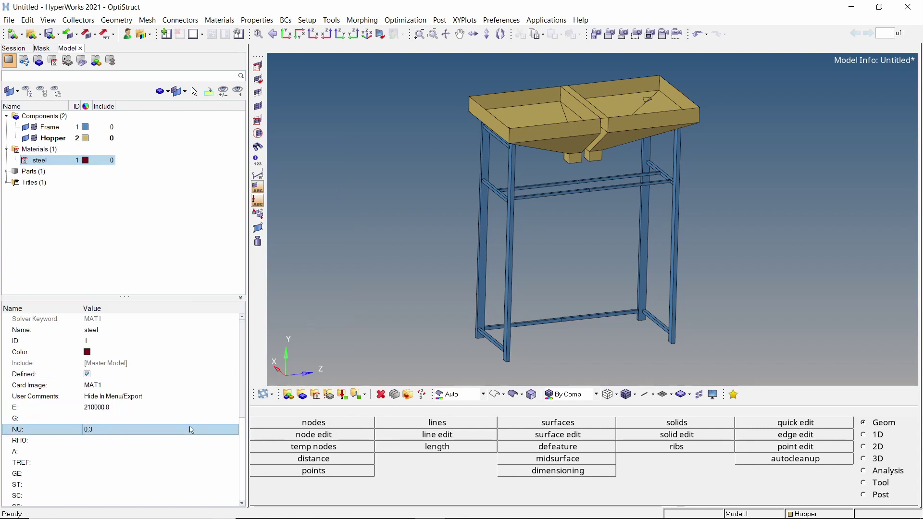
left_click(191, 440)
type("7.85e-09")
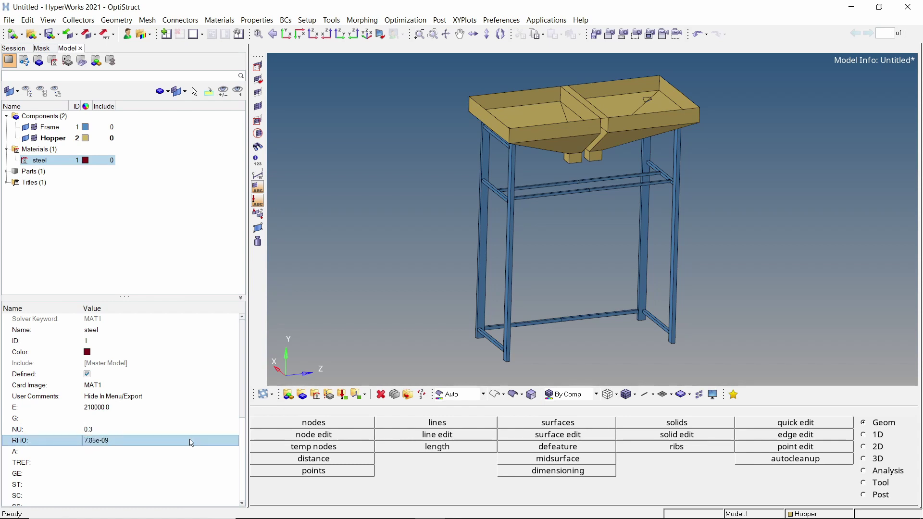
Duplicate the steel material as a new material named aluminum.
right_click(41, 164)
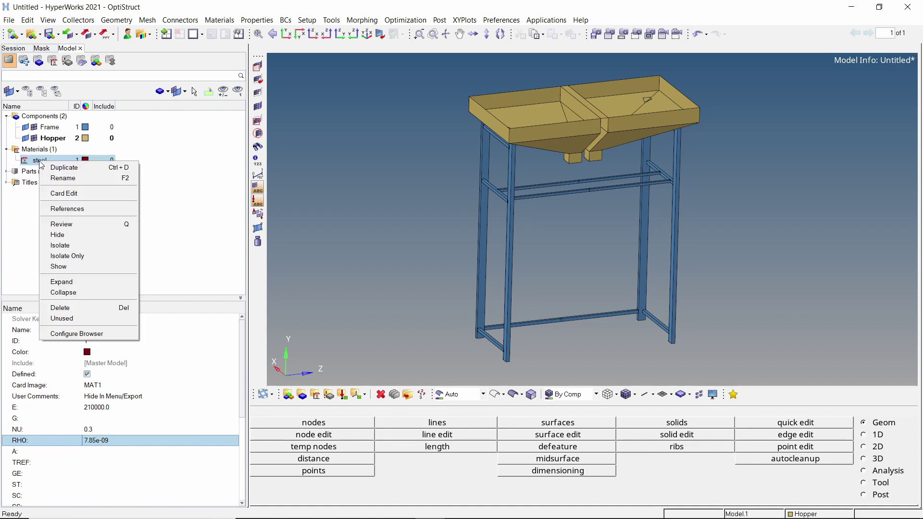
left_click(48, 168)
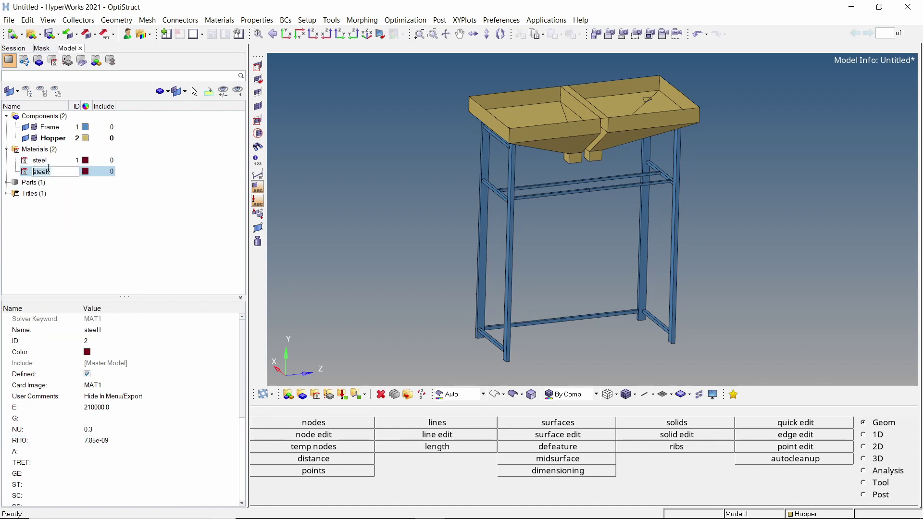
type("aluminum")
key("Return")
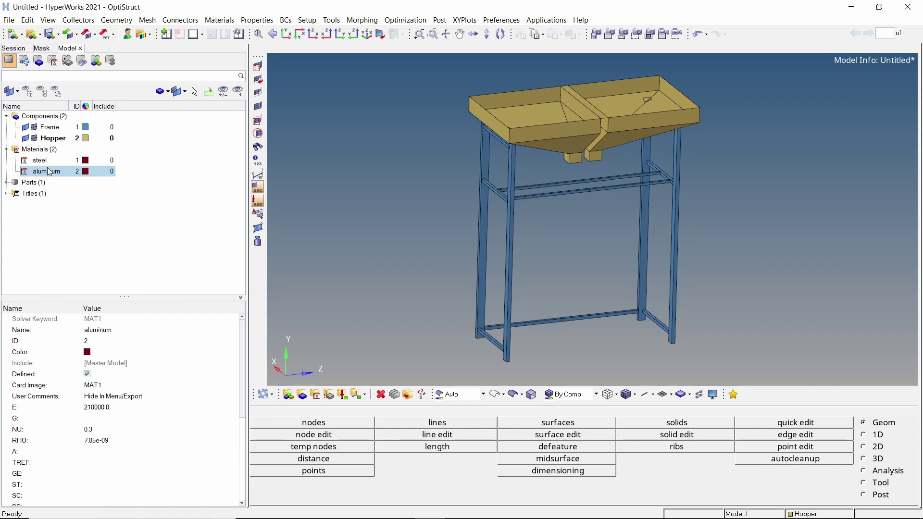
Change aluminum's values to E 75000.0, NU 0.33 and RHO 2.7e-09.
left_click(149, 406)
left_click(149, 406)
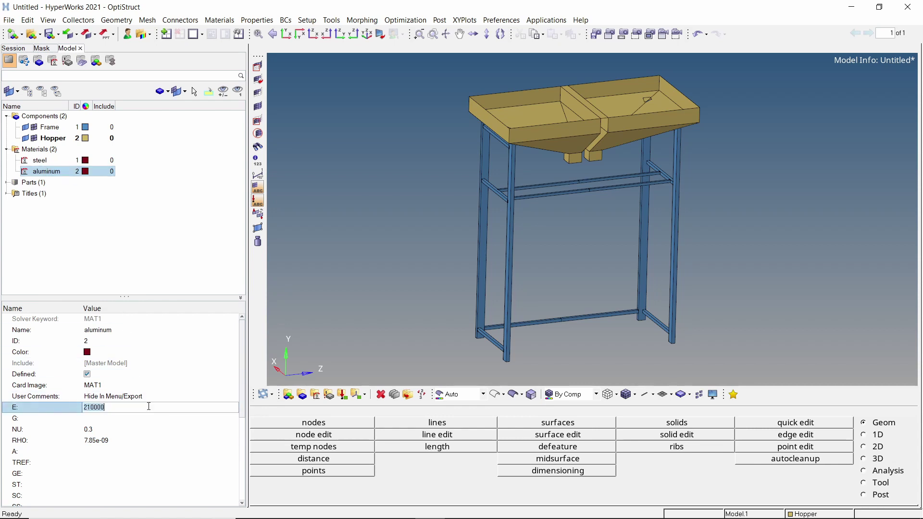
type("75")
key("Return")
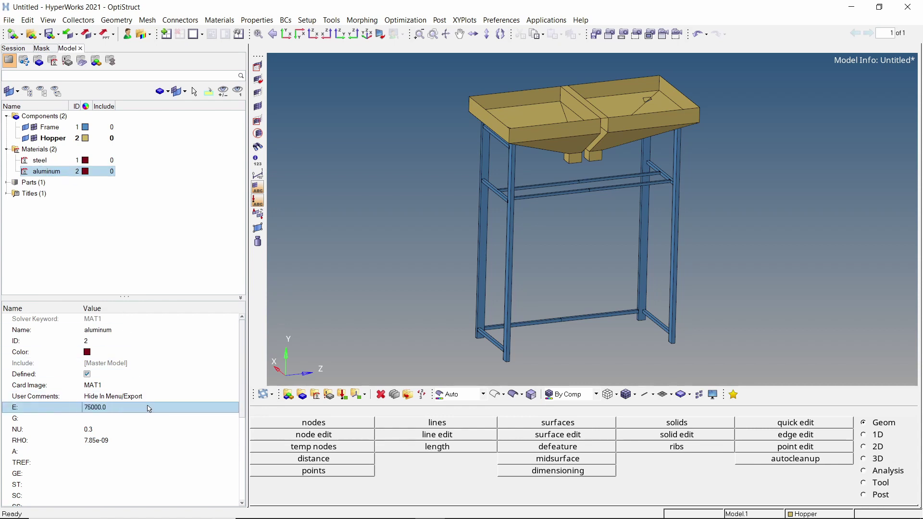
left_click(154, 429)
left_click(154, 430)
type("33")
key("Return")
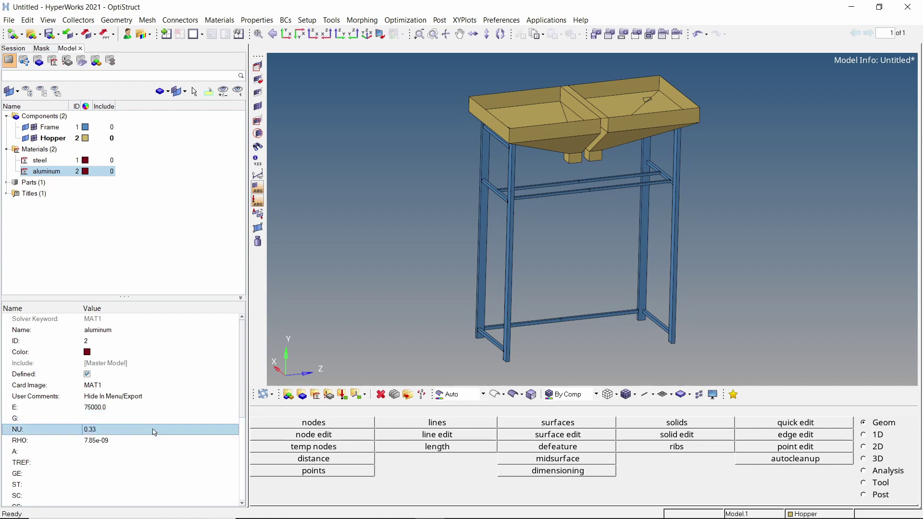
left_click(158, 440)
left_click(161, 441)
type("2.7e-09")
key("Return")
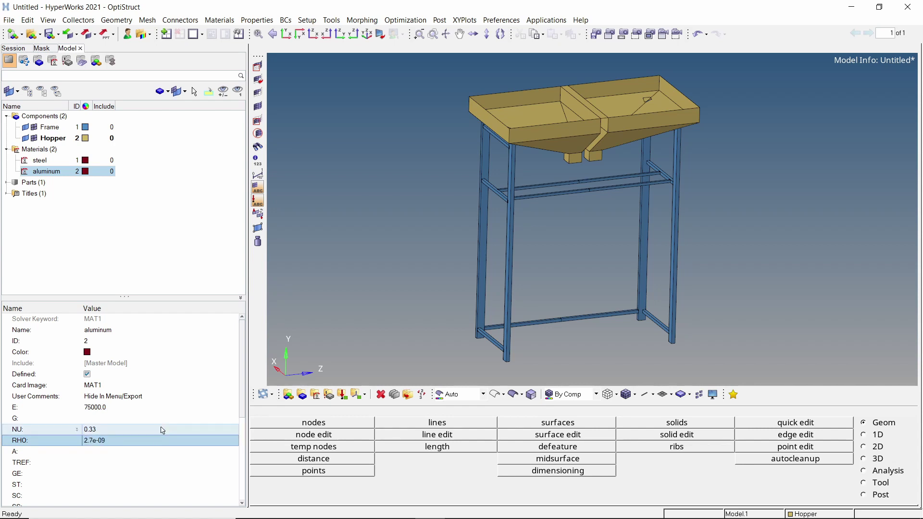
Create a PSHELL property named 5mm using steel with thickness 5.0.
right_click(203, 124)
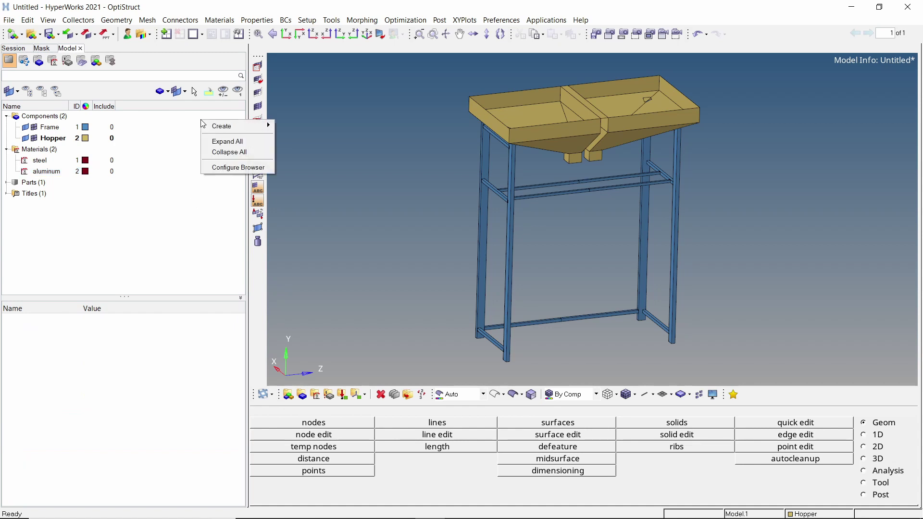
mouse_move(259, 128)
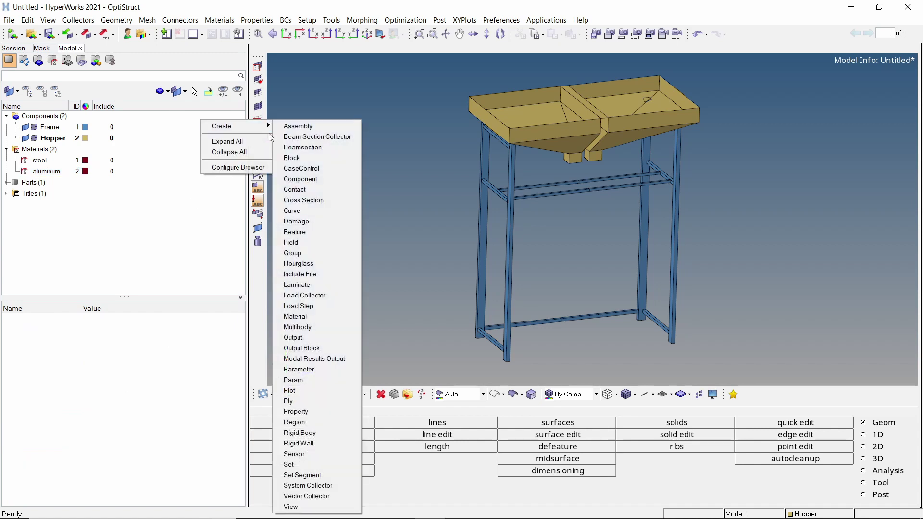
left_click(318, 413)
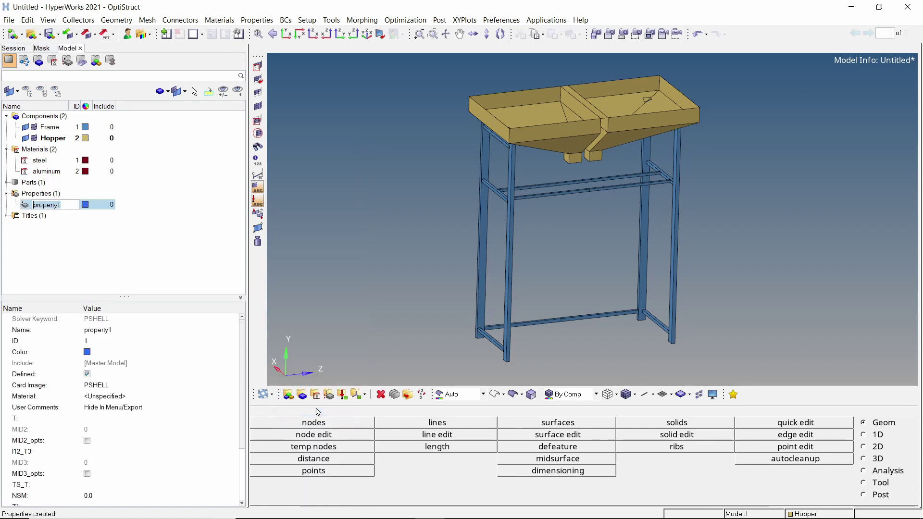
type("5mm")
key("Return")
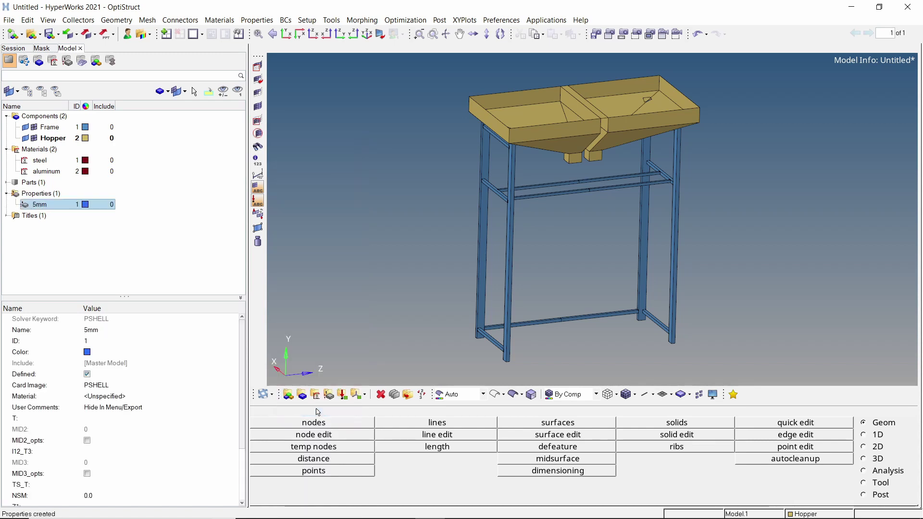
left_click(186, 397)
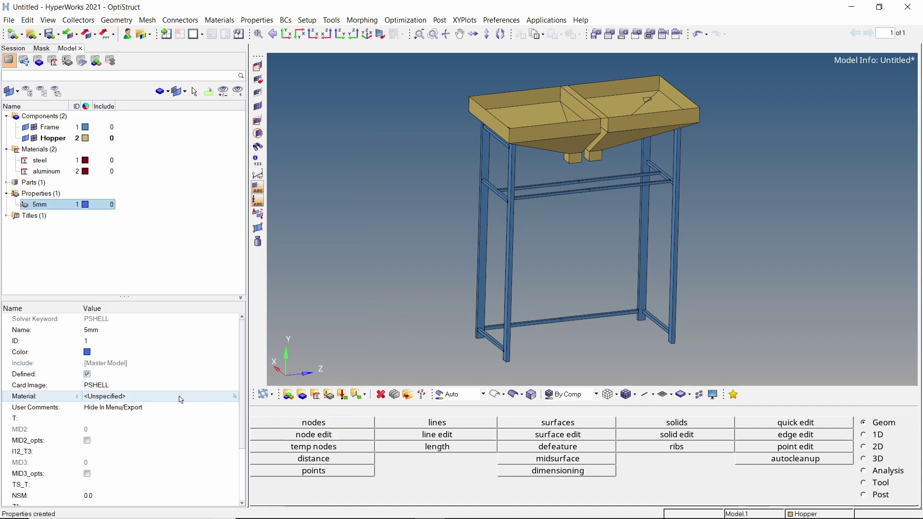
left_click(181, 399)
left_click(234, 397)
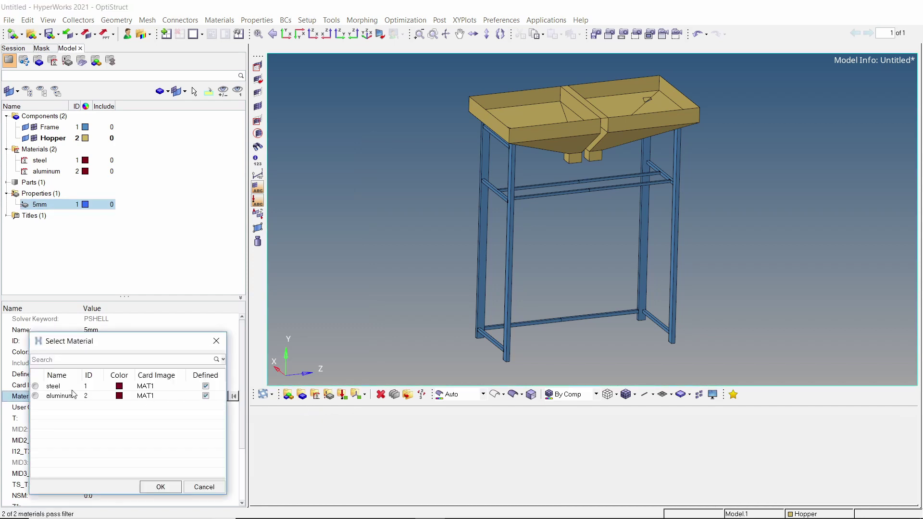
left_click(57, 389)
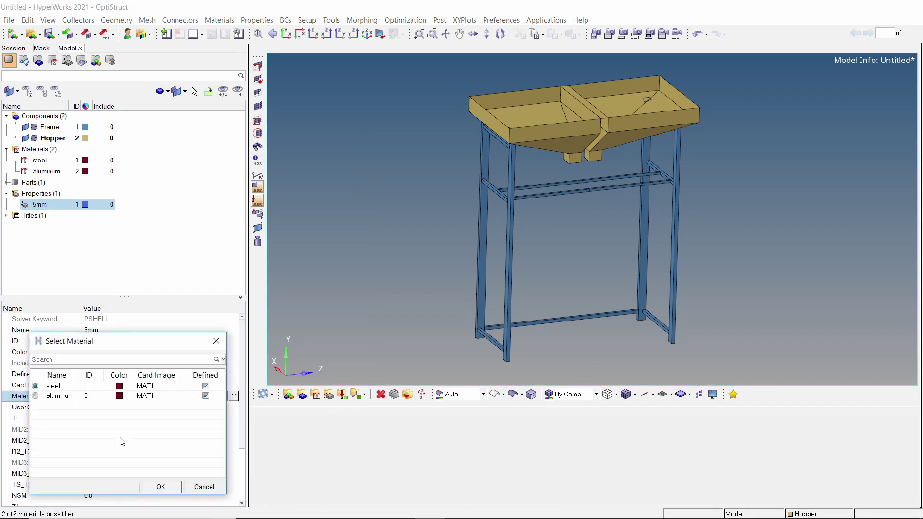
left_click(159, 487)
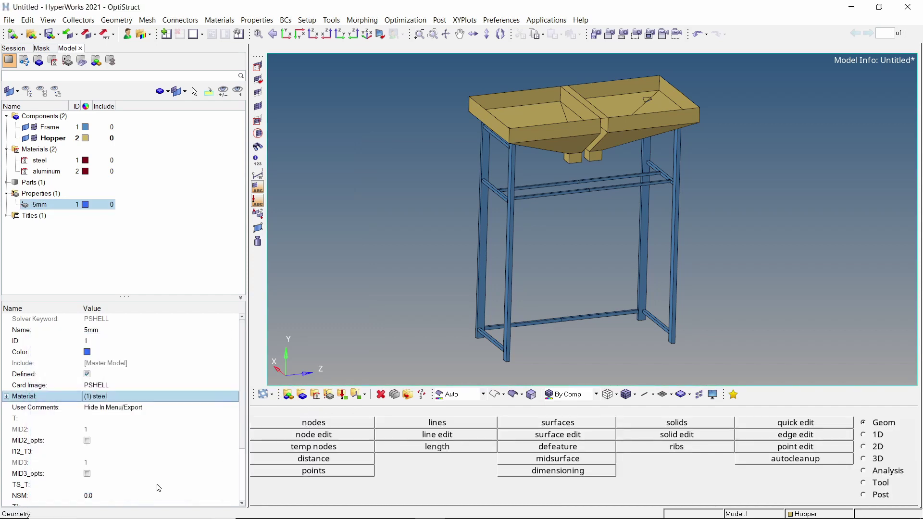
left_click(161, 419)
type("15")
key("Return")
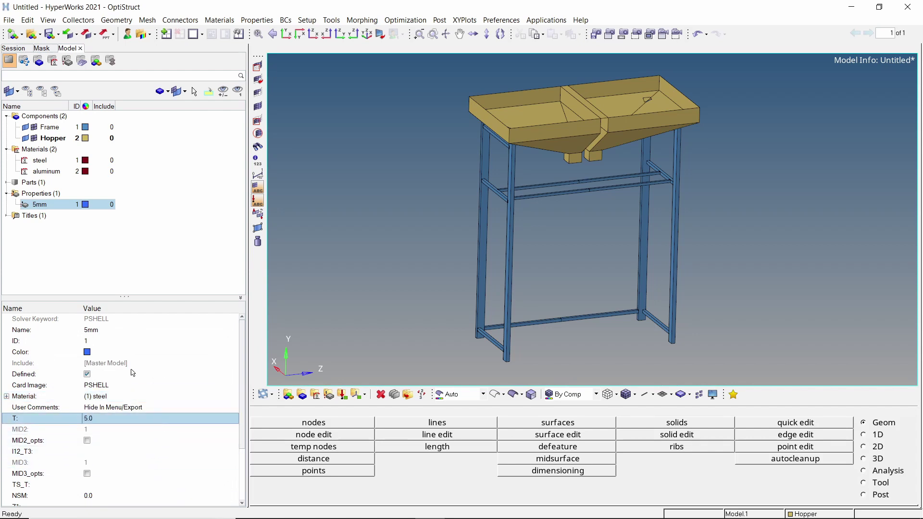
Duplicate 5mm as property 3mm, switching its material to aluminum and thickness to 3.0.
right_click(45, 205)
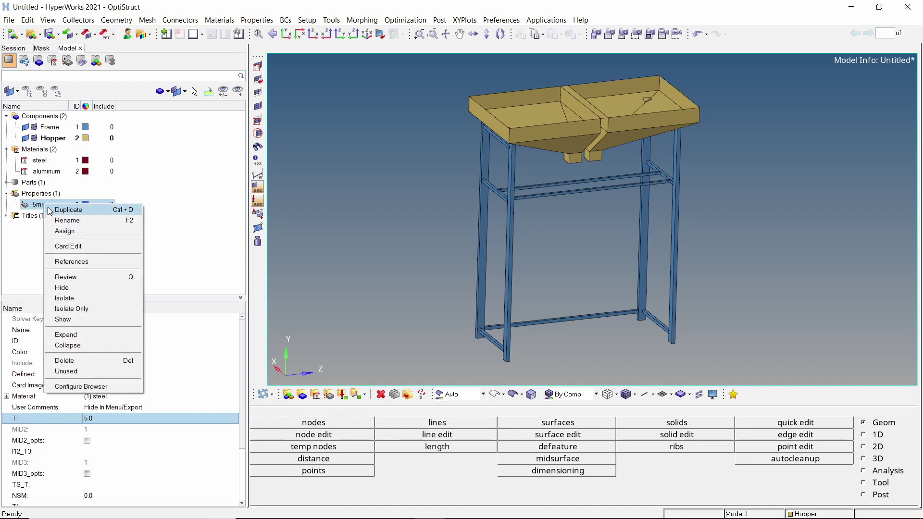
left_click(67, 210)
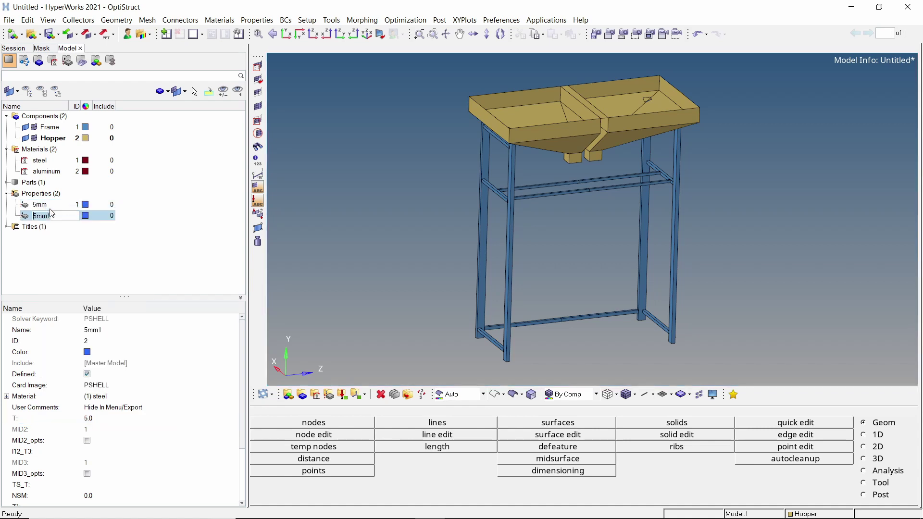
type("3")
key("Return")
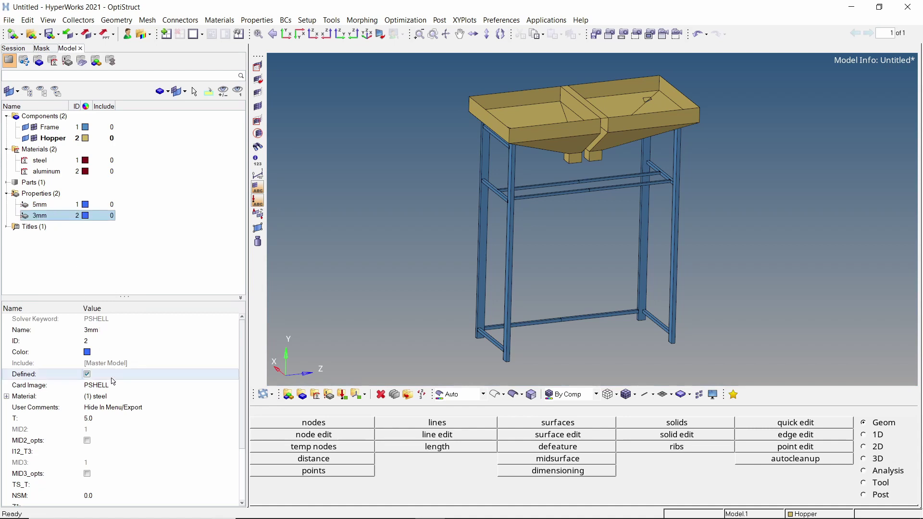
left_click(106, 396)
left_click(106, 396)
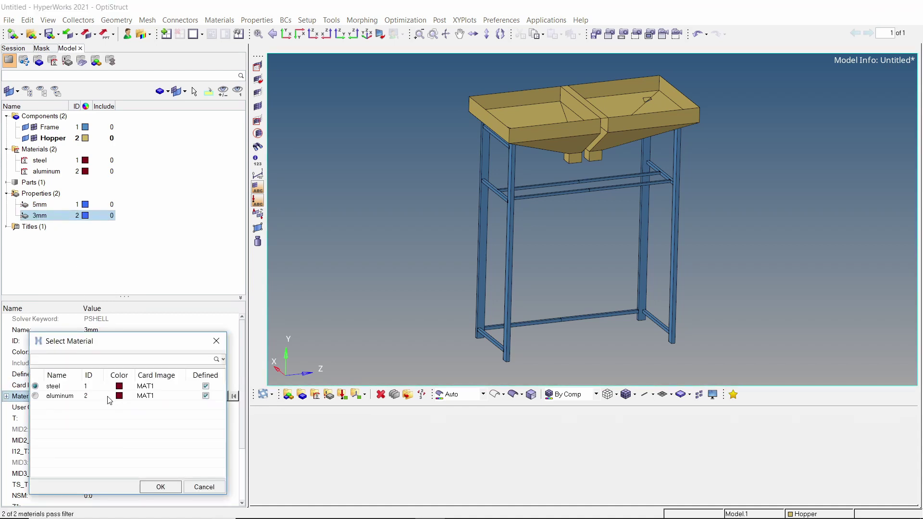
left_click(160, 487)
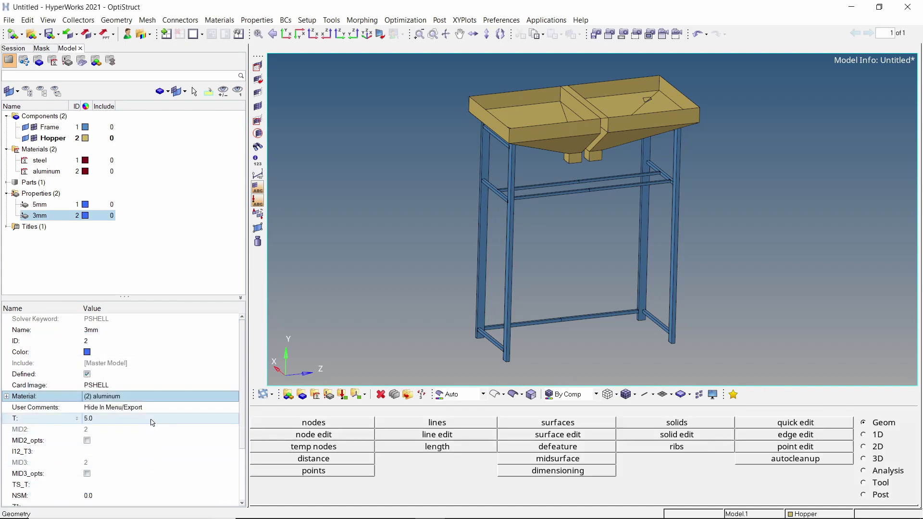
left_click(152, 422)
type("3")
key("Return")
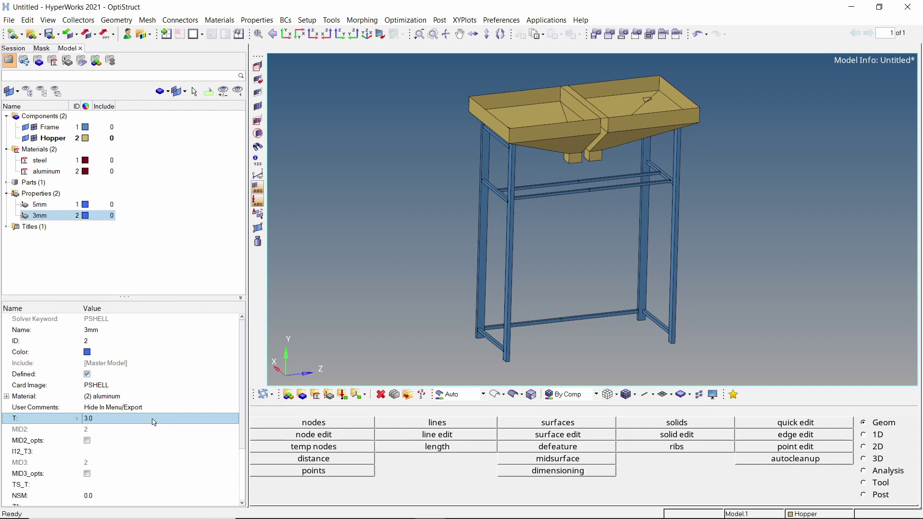
Assign the 5mm property to the Frame component.
left_click(57, 127)
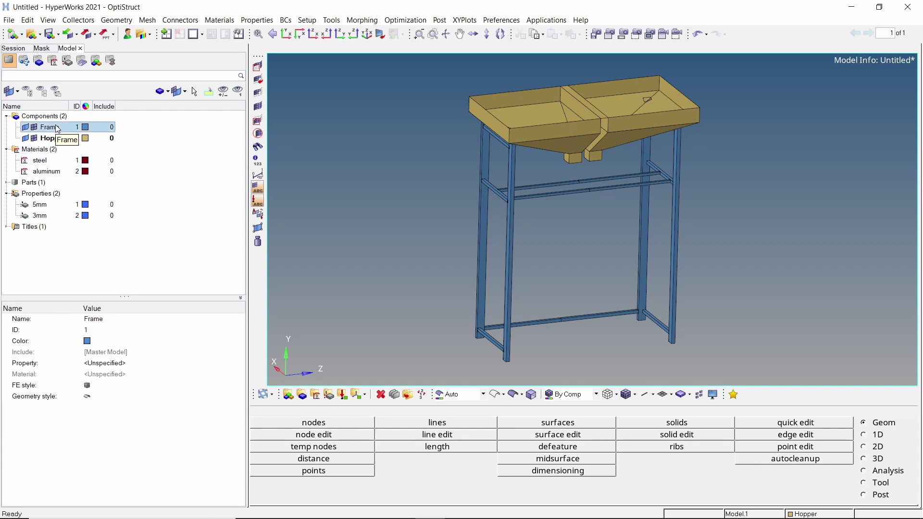
left_click(110, 363)
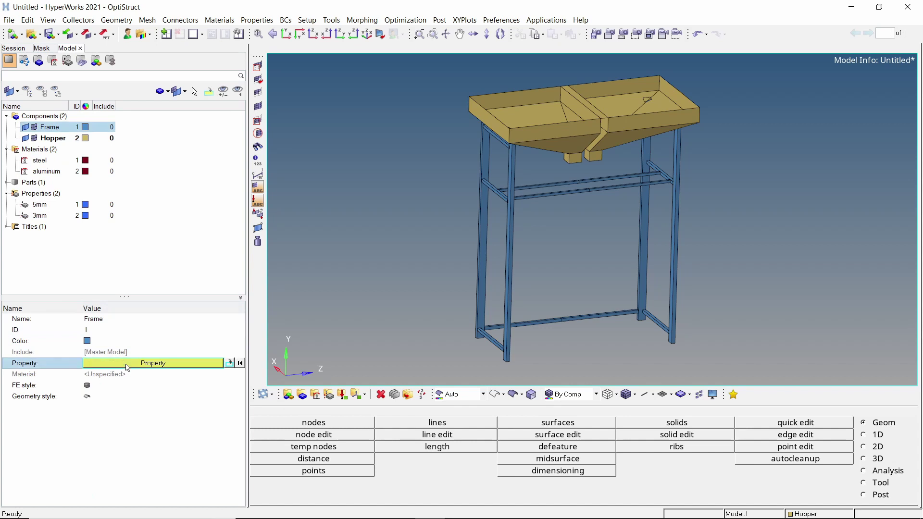
left_click(126, 364)
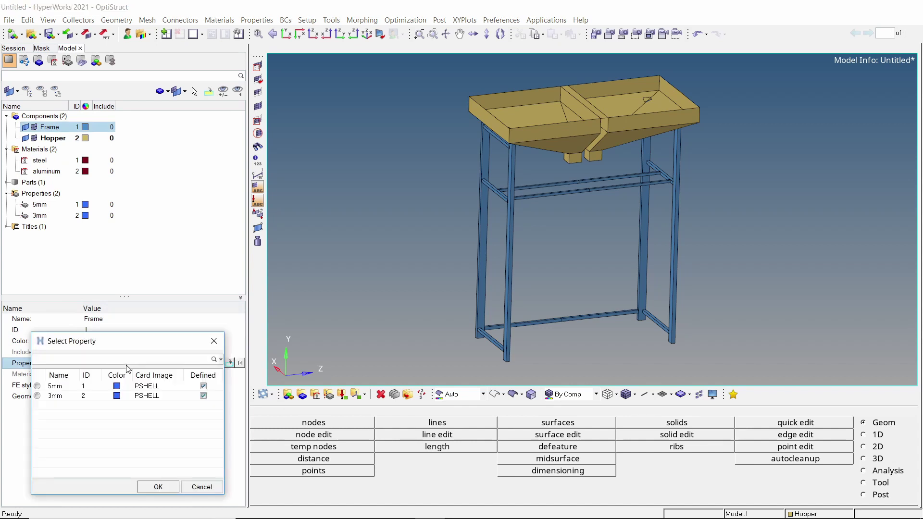
left_click(65, 388)
left_click(157, 487)
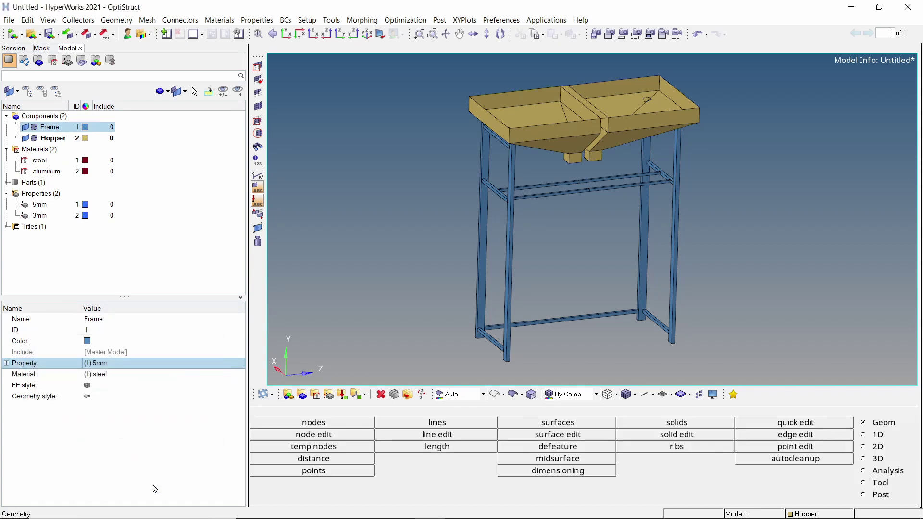
Assign the 3mm property to Hopper, then collapse the Properties and Materials branches.
left_click(45, 140)
left_click(115, 364)
left_click(117, 365)
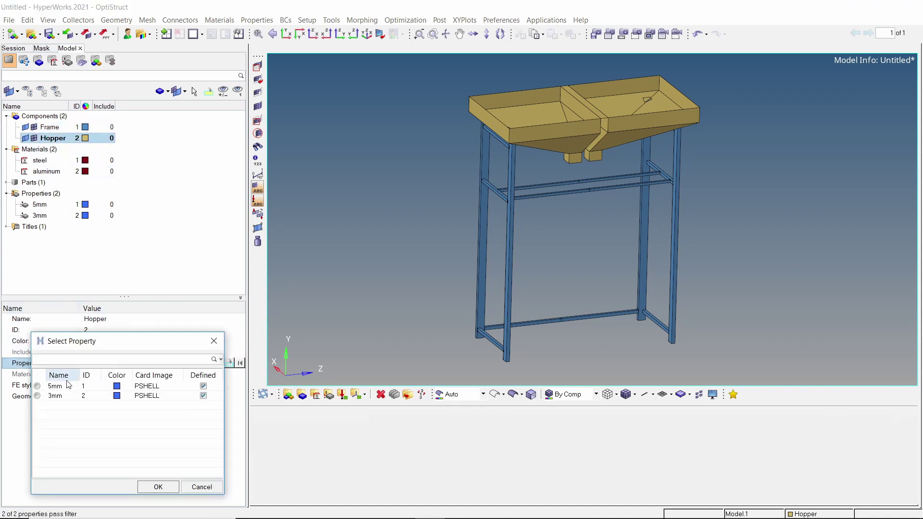
left_click(58, 398)
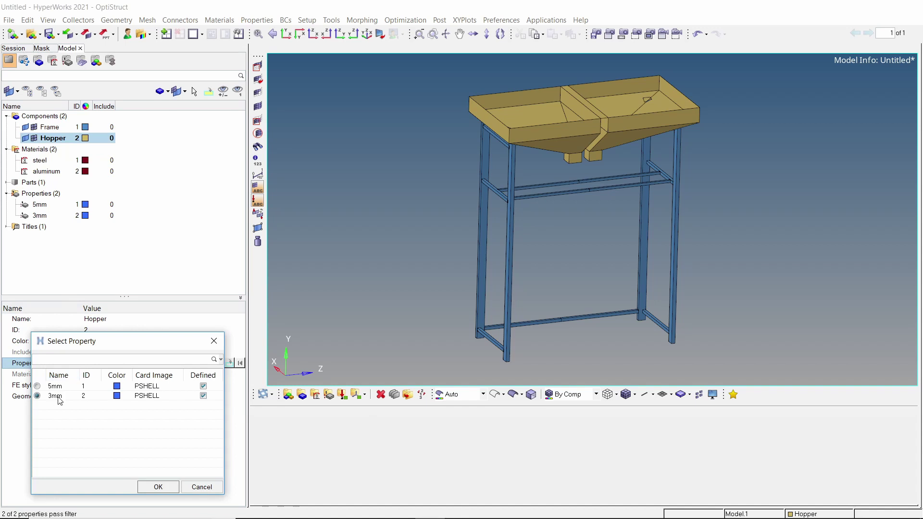
left_click(158, 488)
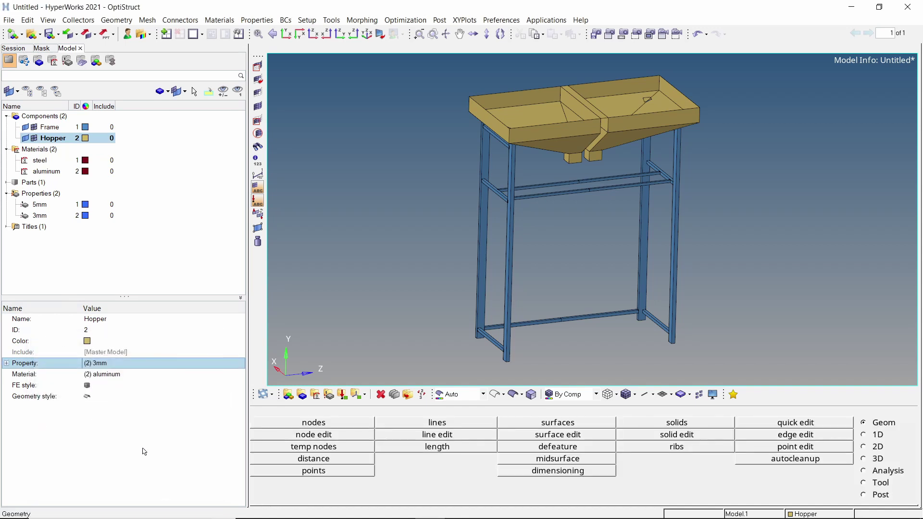
left_click(6, 194)
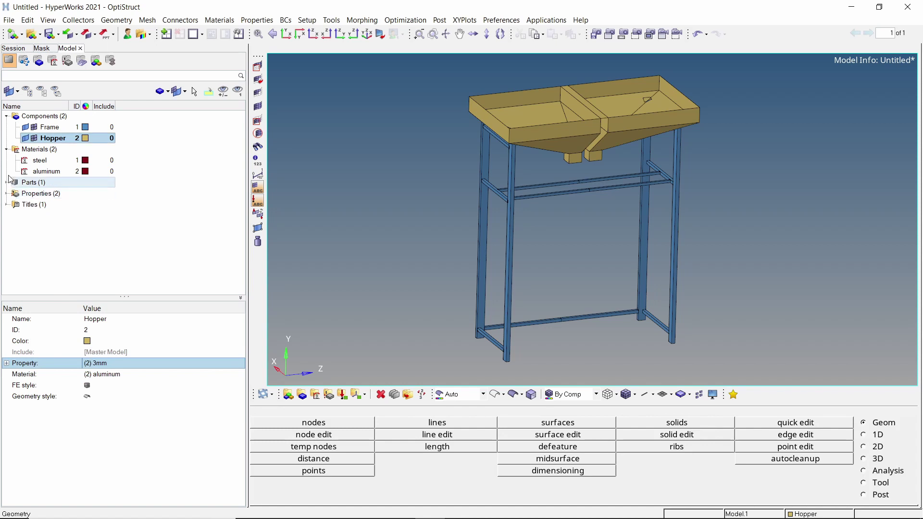
left_click(6, 150)
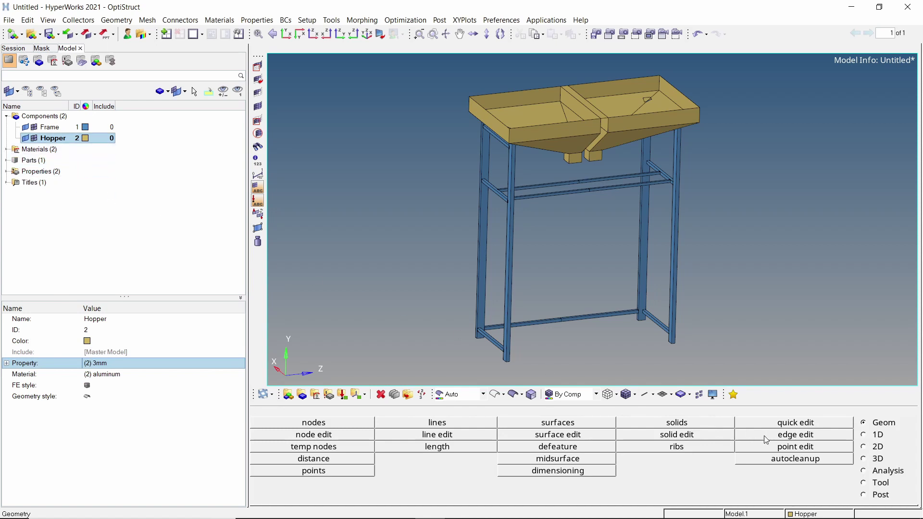
Automesh all hopper and frame surfaces at element size 25, producing 20337 shell elements.
left_click(878, 451)
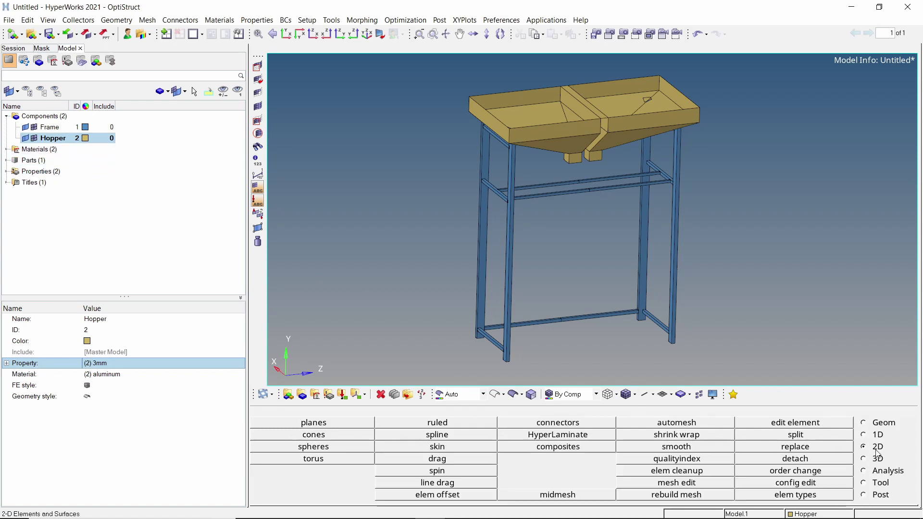
left_click(703, 426)
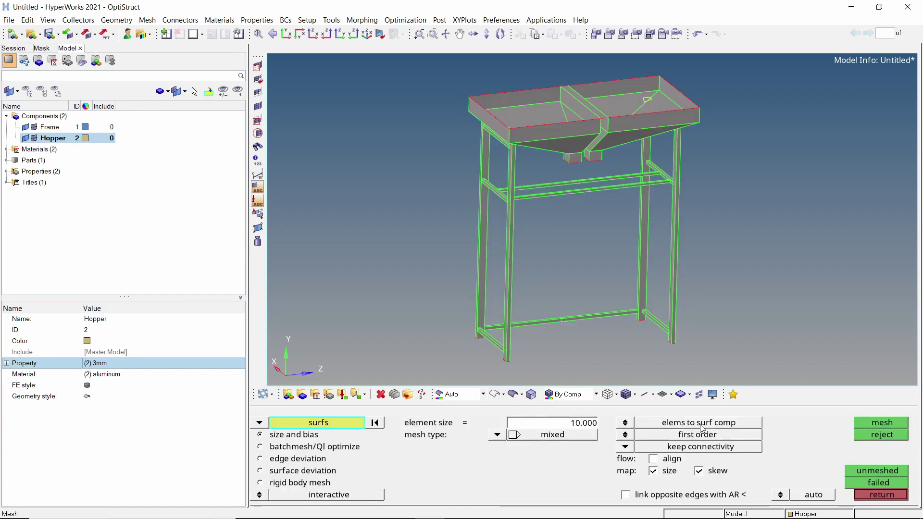
scroll(592, 243, "down", 2)
left_click_drag(426, 74, 748, 373, "shift")
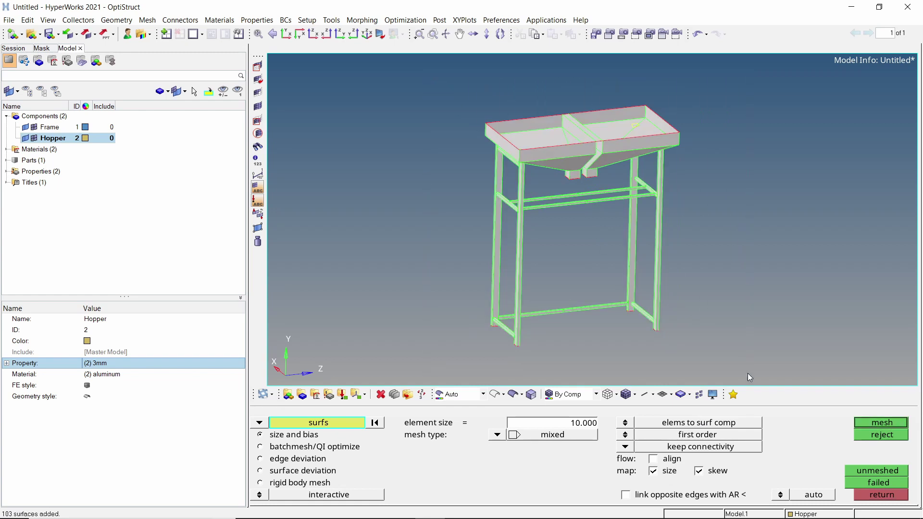
left_click(590, 423)
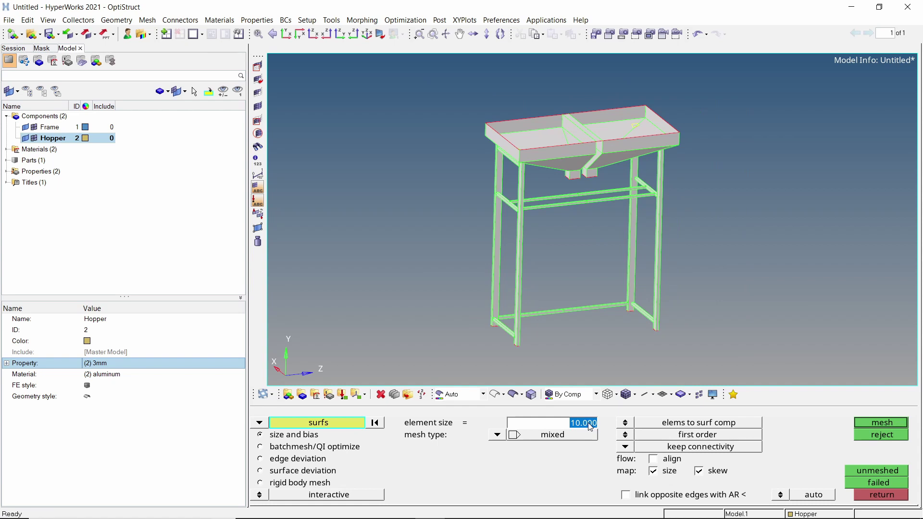
type("25")
key("Return")
left_click(877, 424)
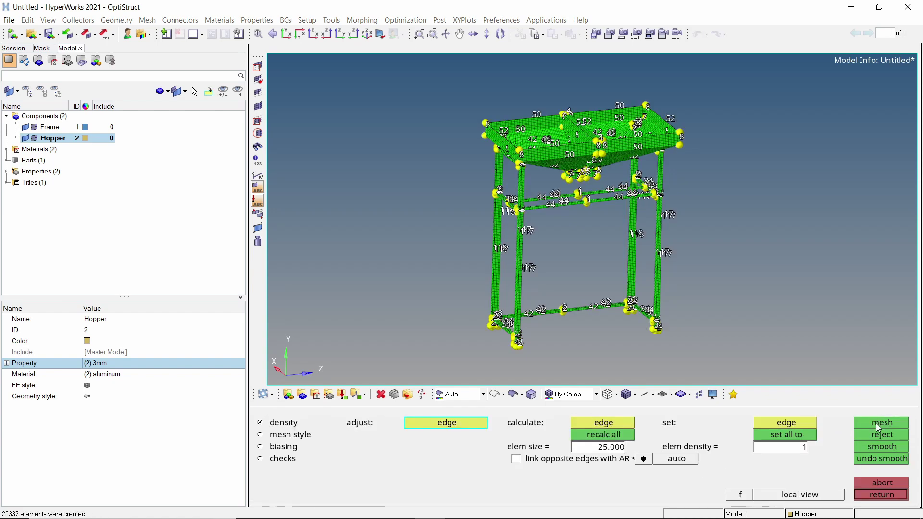
scroll(566, 165, "up", 5)
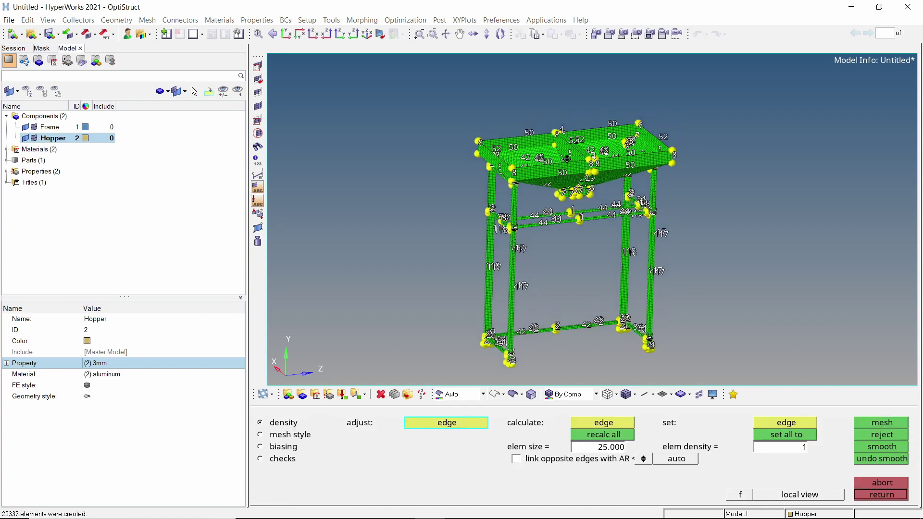
mouse_move(577, 189)
left_mouse_down("ctrl")
mouse_move(583, 230)
mouse_move(571, 205)
left_mouse_up("ctrl")
scroll(583, 231, "down", 5)
scroll(570, 206, "down", 5)
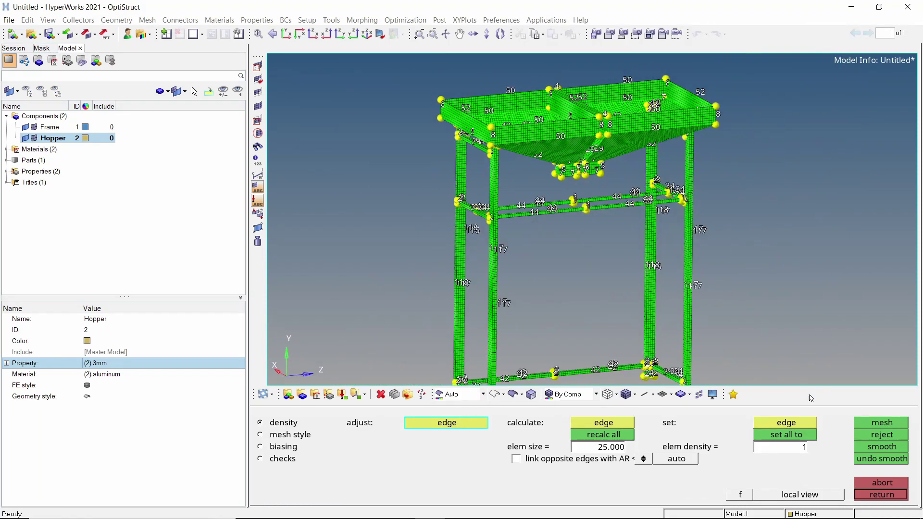
Accept the mesh, exit automesh, and hide the Frame and Hopper surface geometry.
left_click(861, 492)
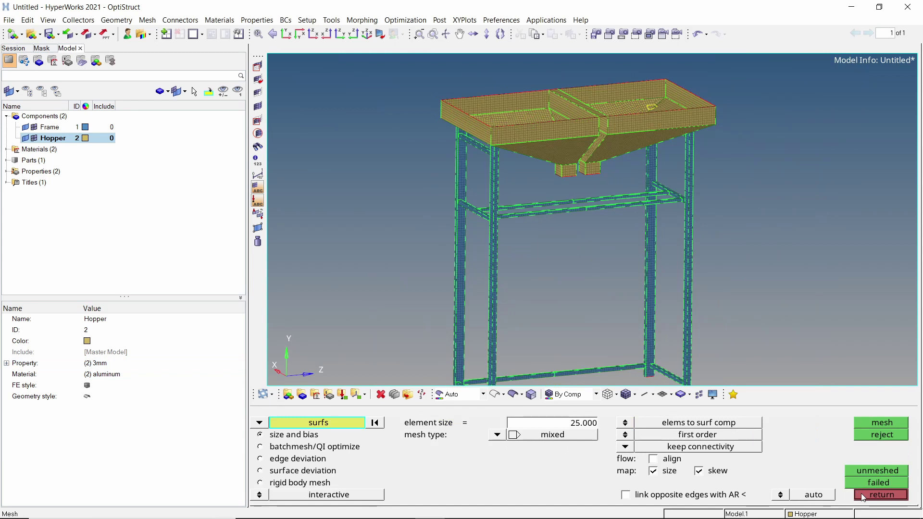
left_click(881, 495)
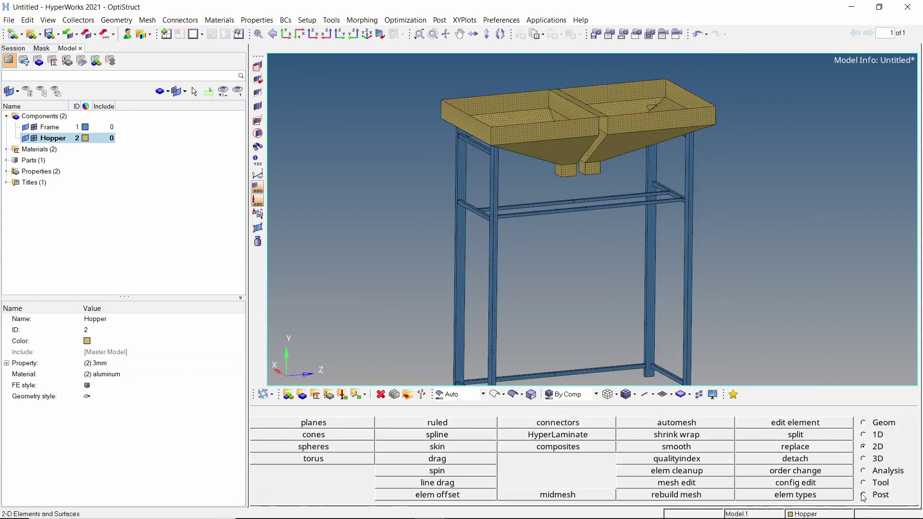
left_click(26, 127)
left_click(26, 139)
Create a new empty component named rigids.
right_click(192, 127)
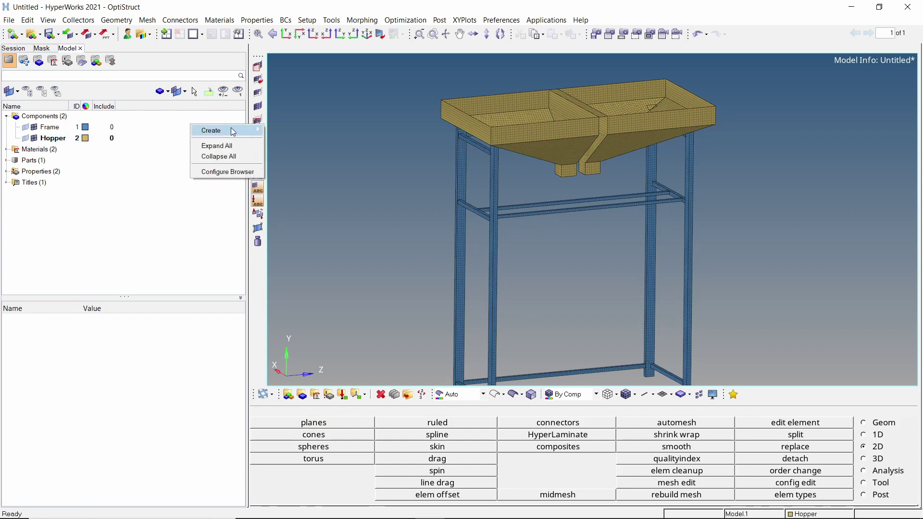
mouse_move(245, 131)
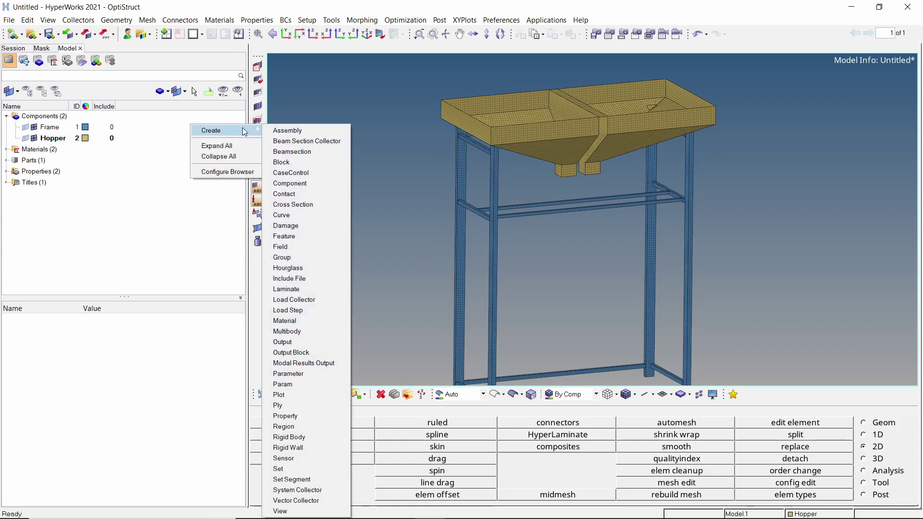
left_click(295, 184)
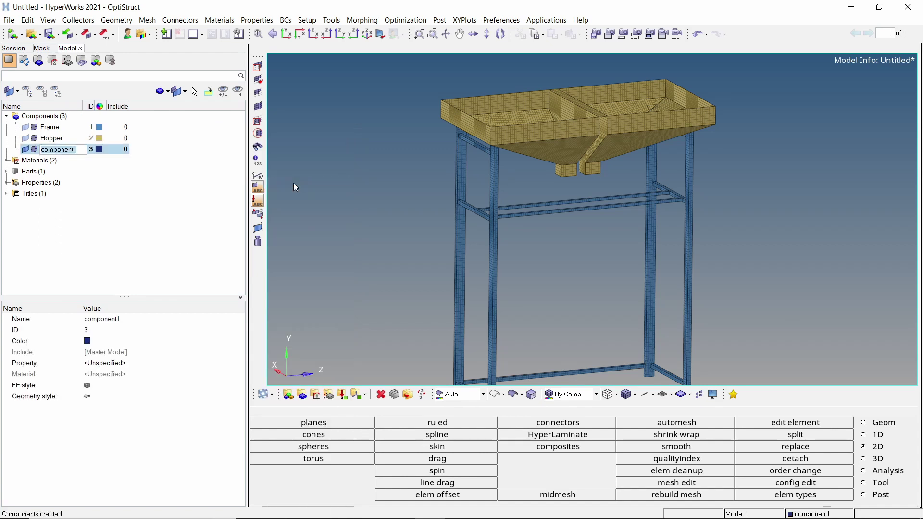
type("rigids")
key("Return")
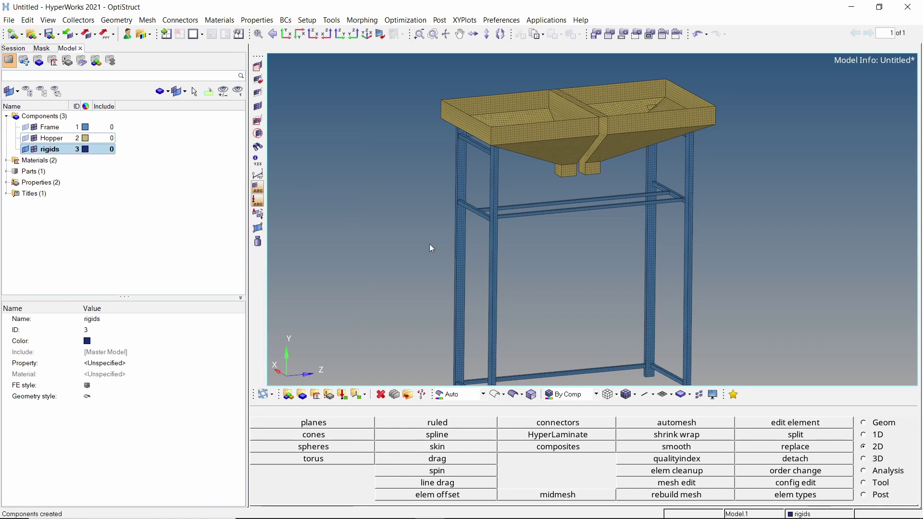
Set up the rigids panel: multiple dependent nodes picked by faces, calculated independent node.
left_click(872, 437)
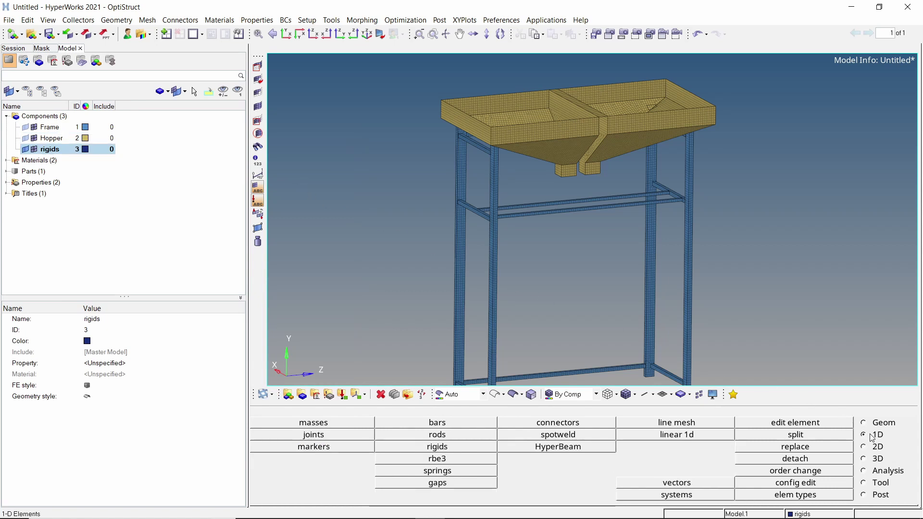
left_click(480, 450)
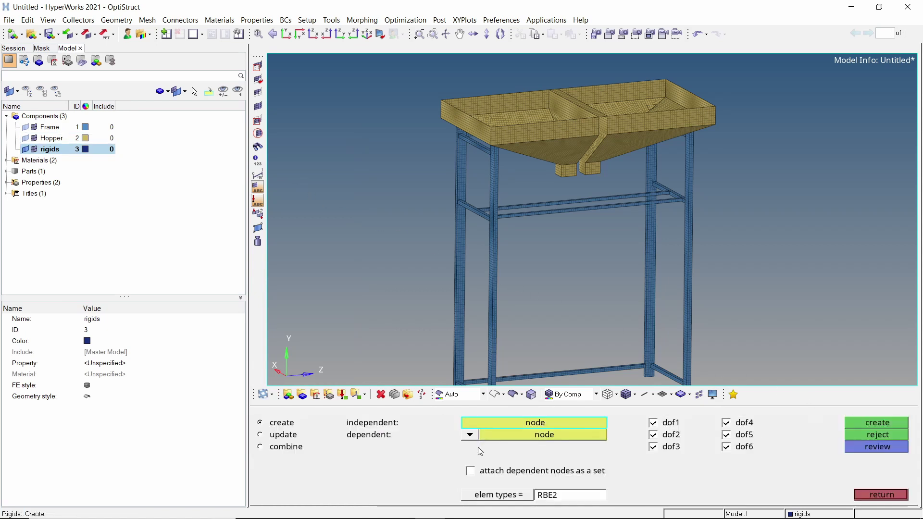
left_click(470, 435)
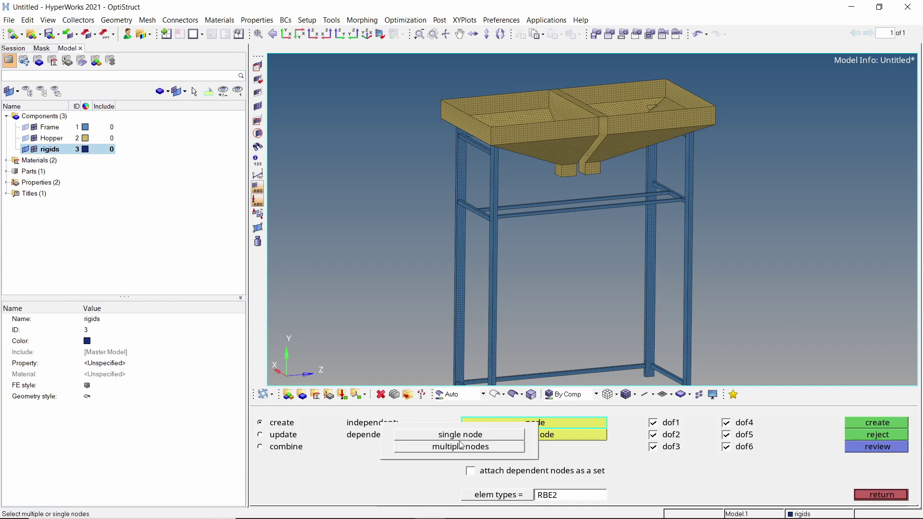
left_click(460, 446)
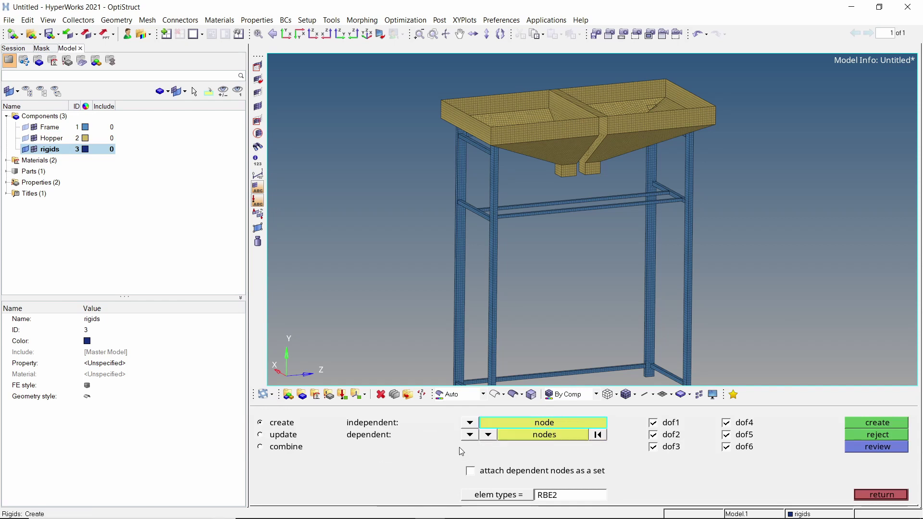
left_click(469, 423)
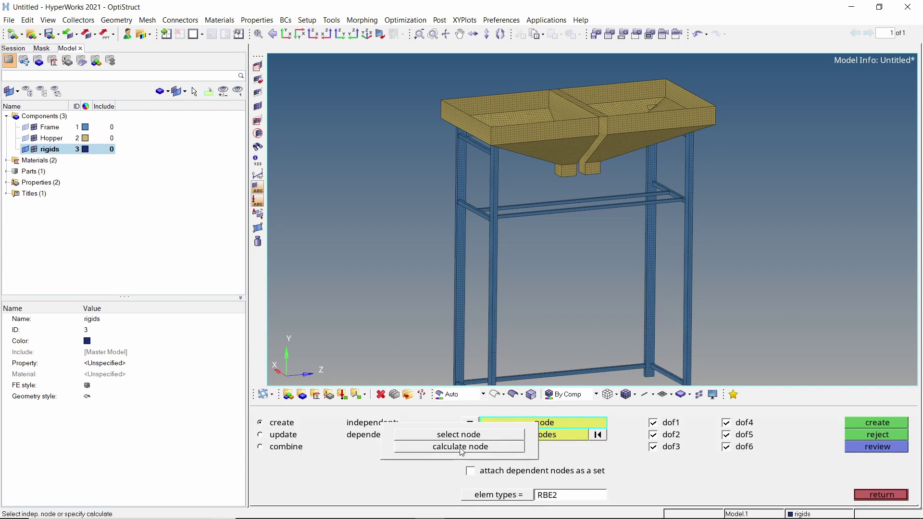
left_click(461, 448)
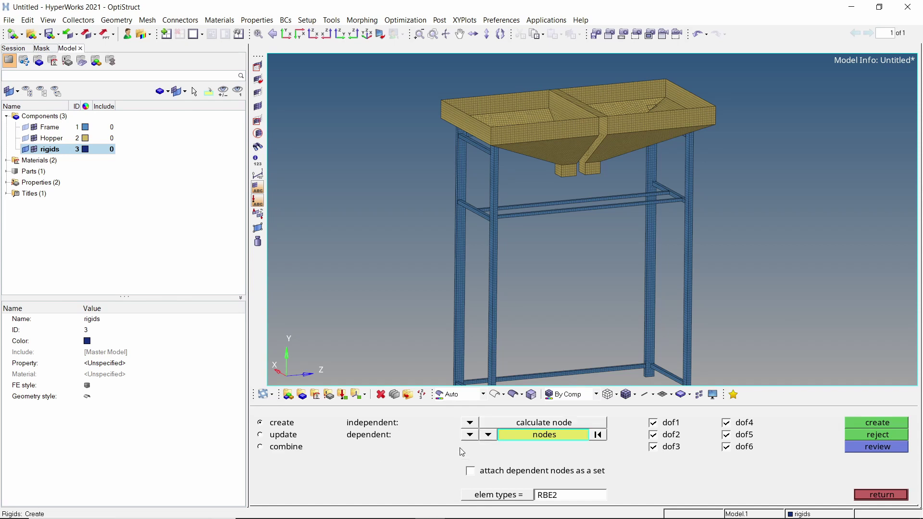
left_click(488, 435)
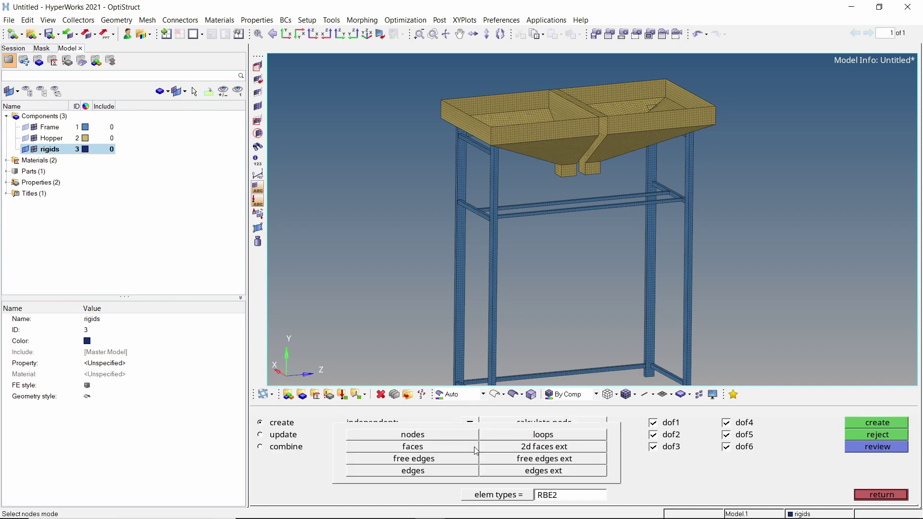
left_click(469, 446)
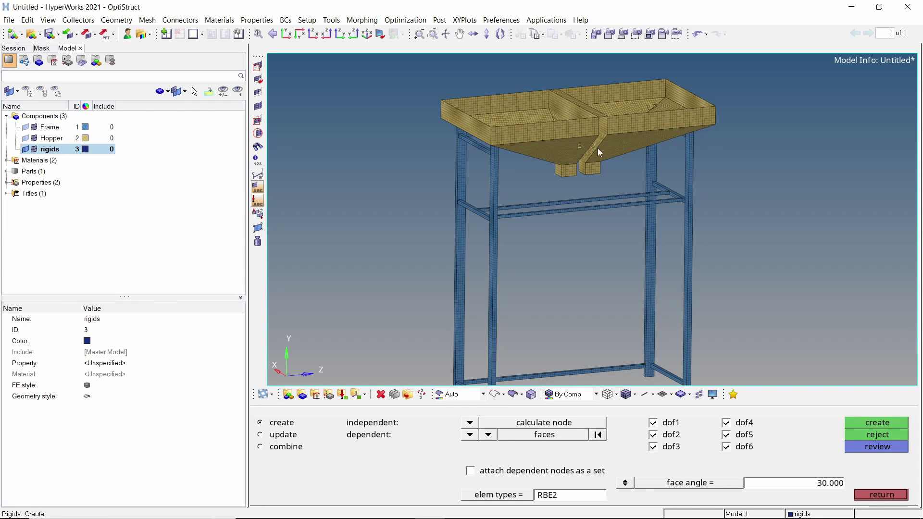
Pick the five hopper floor faces and create the RBE2 rigid spider.
left_click_drag(598, 149, 544, 177, "ctrl")
scroll(509, 163, "up", 3)
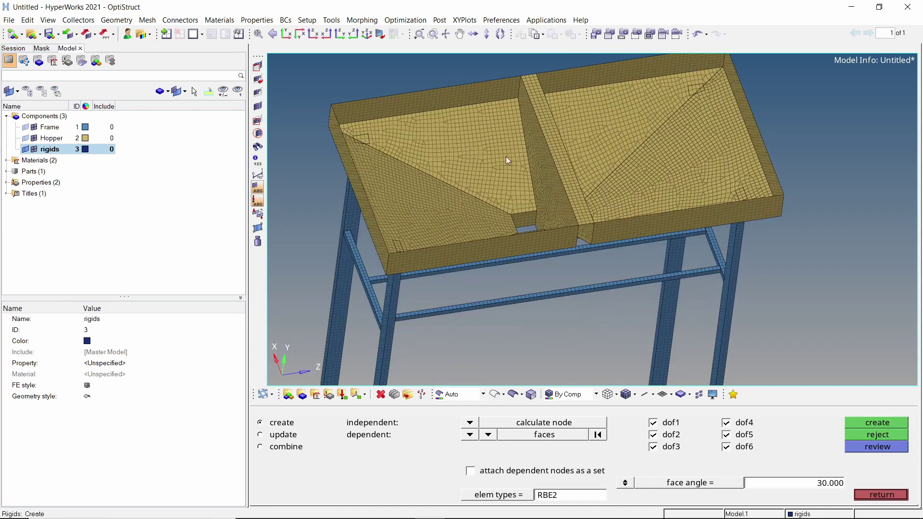
left_click(490, 155)
left_click(606, 128)
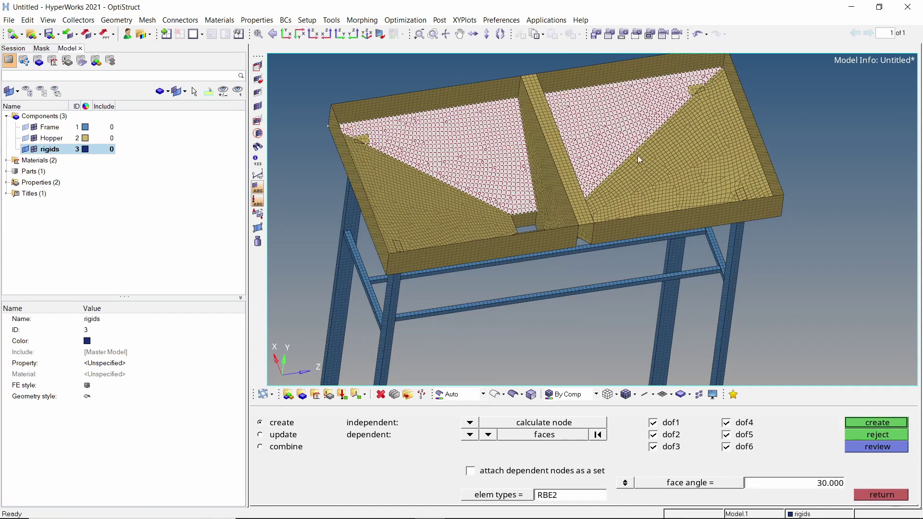
left_click(651, 166)
left_click(446, 216)
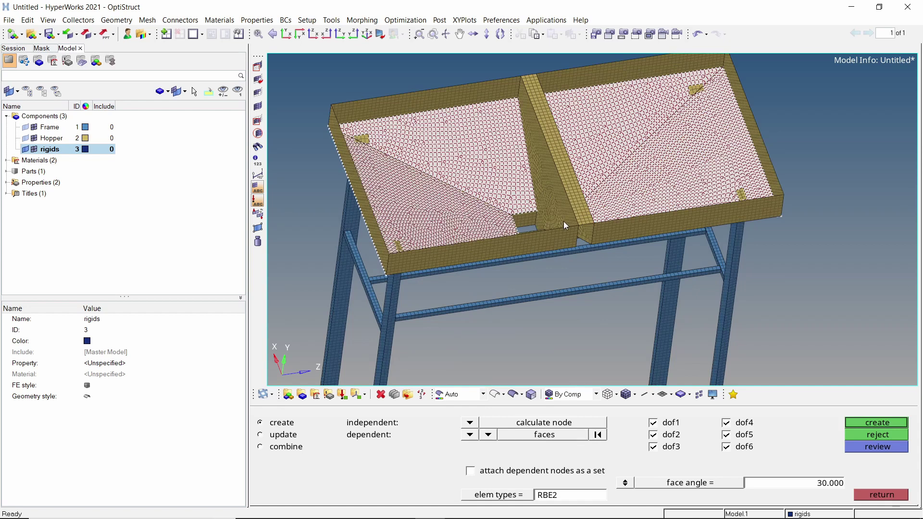
left_click_drag(567, 220, 599, 209, "ctrl")
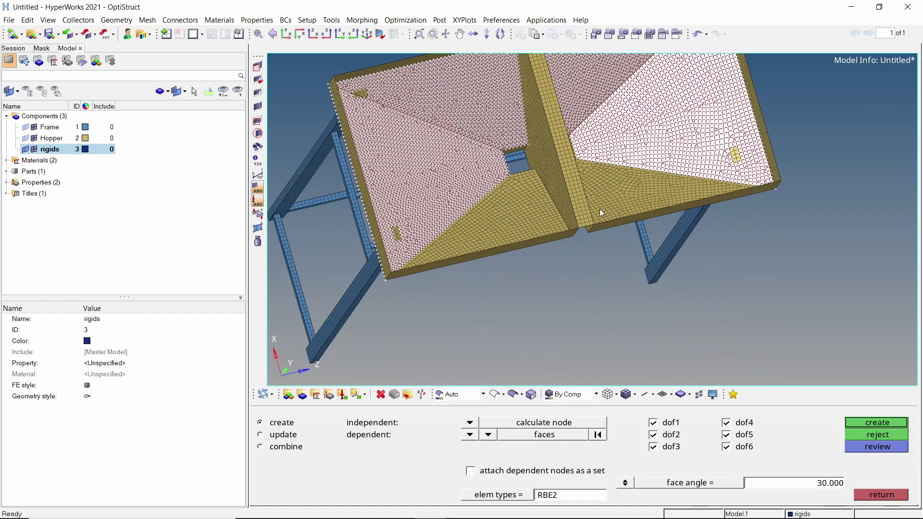
left_click(532, 208)
left_click_drag(562, 181, 531, 174, "ctrl")
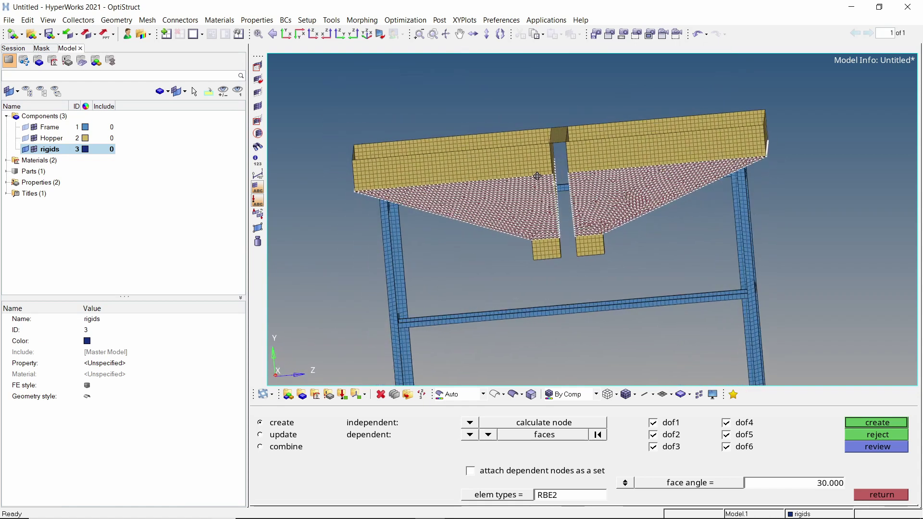
left_click(856, 422)
scroll(576, 198, "up", 5)
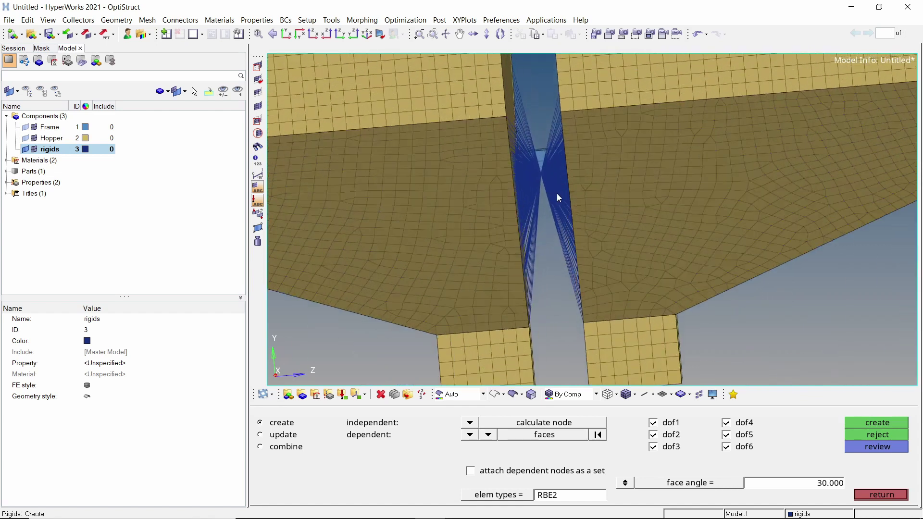
left_click_drag(544, 168, 539, 171, "ctrl")
scroll(539, 172, "down", 6)
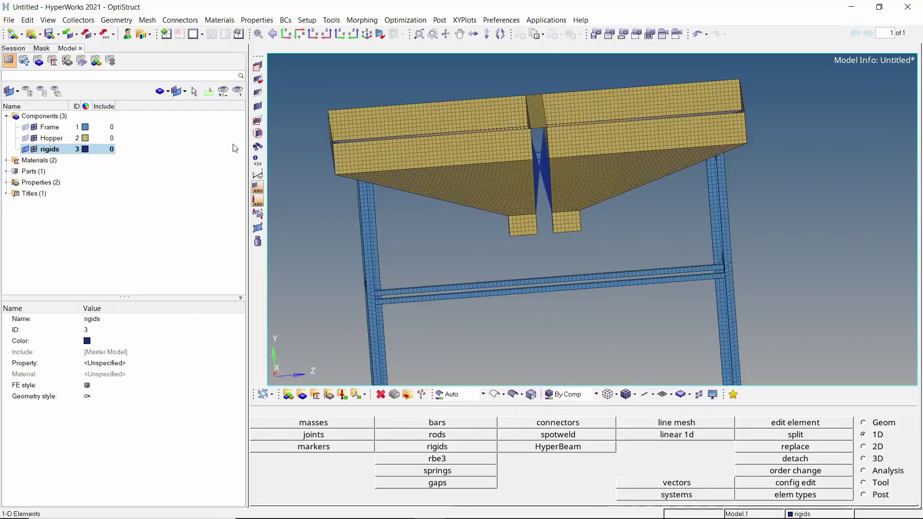
Create a new load collector named spc.
right_click(171, 124)
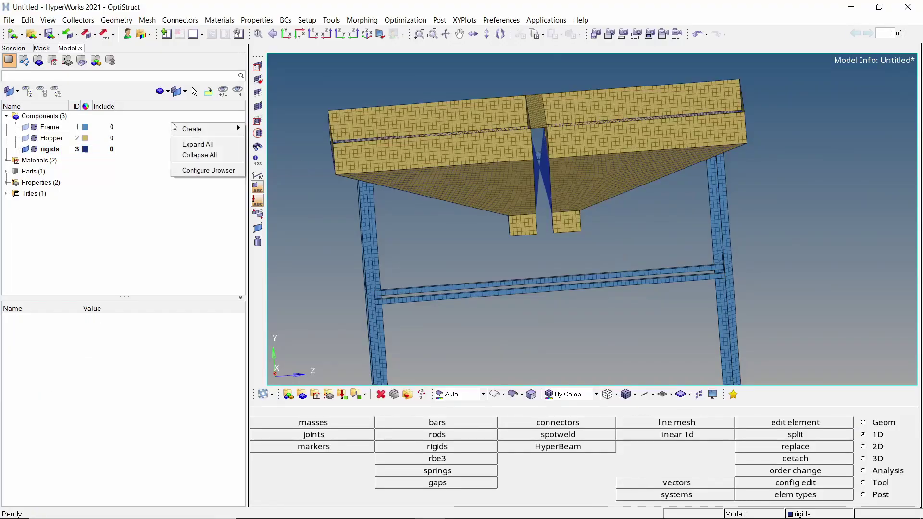
mouse_move(226, 132)
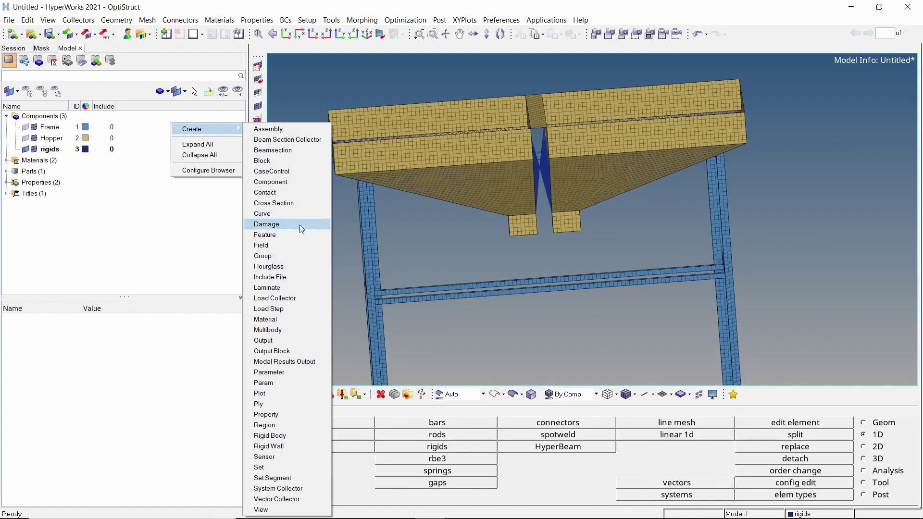
left_click(320, 296)
type("spc")
key("Return")
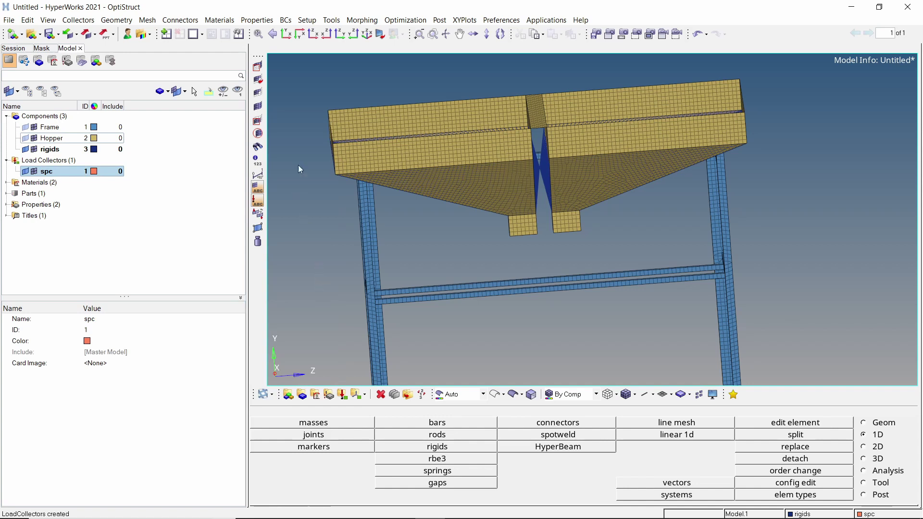
Show the frame in front view and zoom in on its lower legs.
left_click(287, 34)
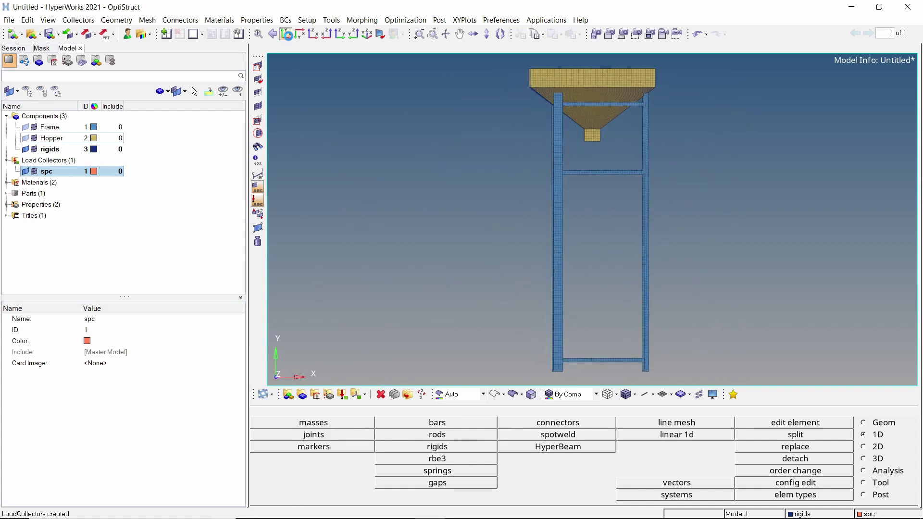
right_click_drag(534, 296, 565, 239, "ctrl")
scroll(576, 263, "up", 4)
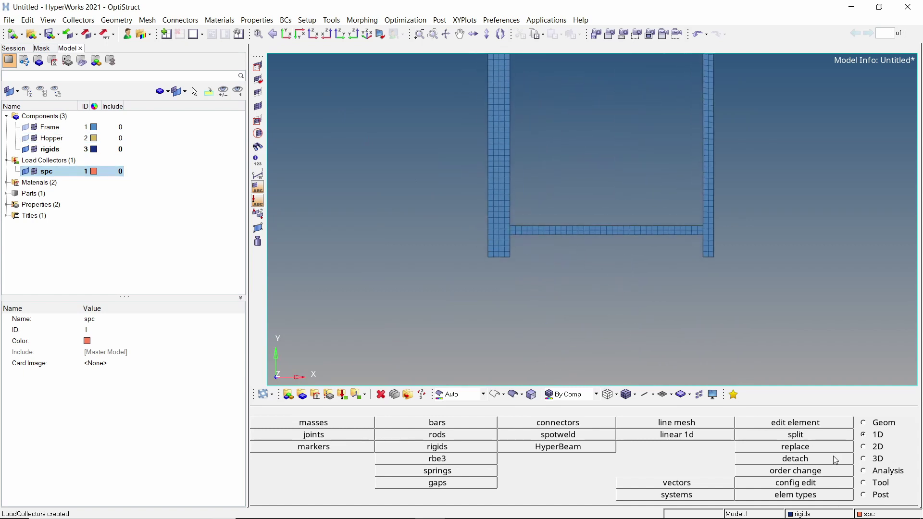
left_click(879, 475)
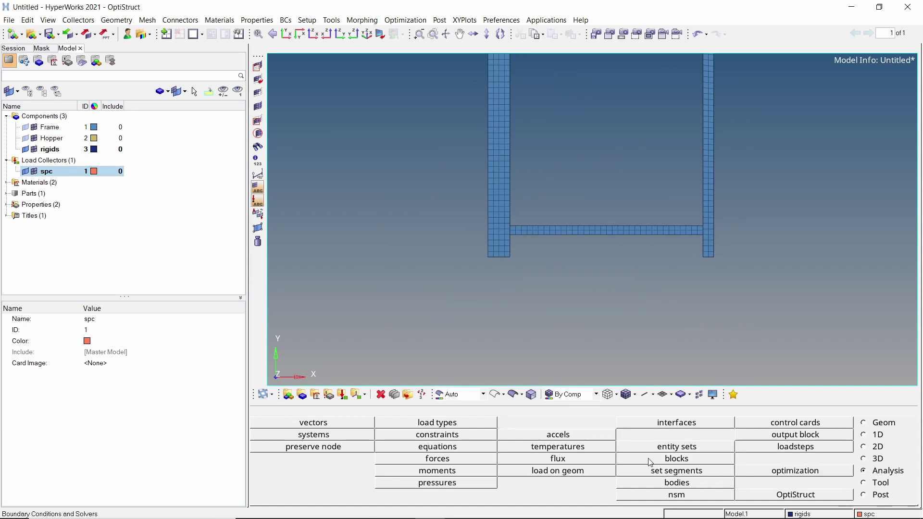
Constrain dof1–dof6 on the 48 leg-base nodes, then turn off the spc symbols.
left_click(441, 437)
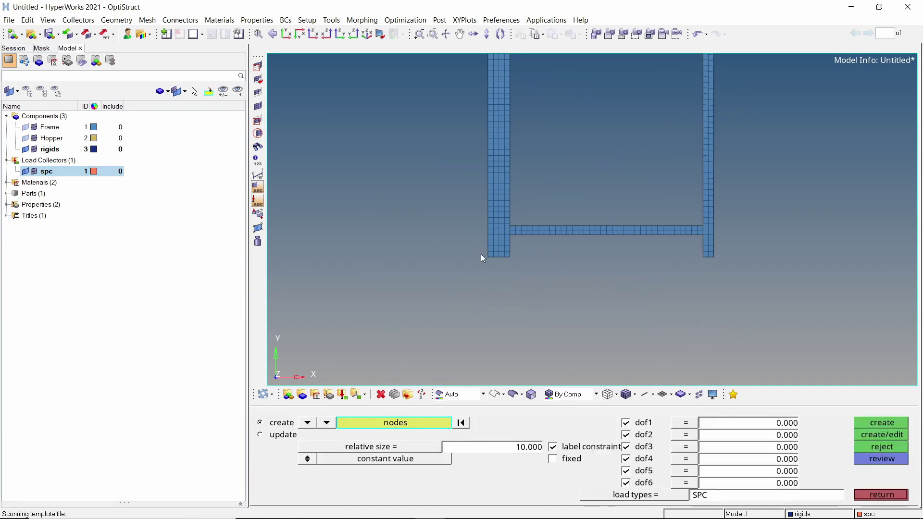
left_click_drag(481, 255, 504, 263, "shift")
left_click_drag(604, 282, 680, 237, "shift")
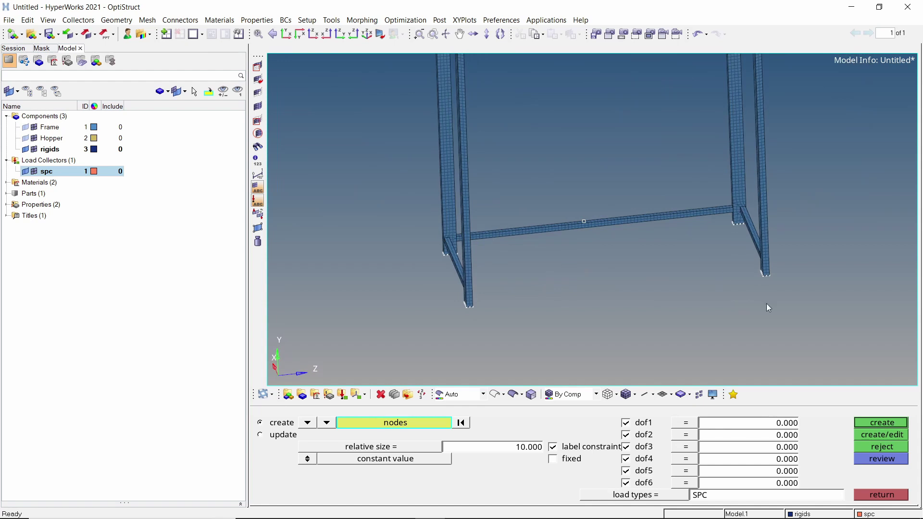
left_click(870, 423)
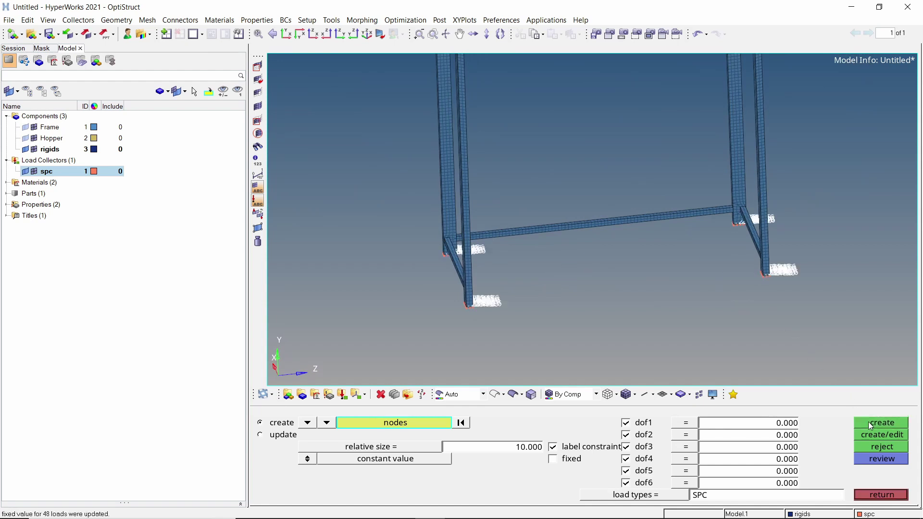
left_click_drag(596, 148, 586, 206, "ctrl")
scroll(587, 206, "down", 3)
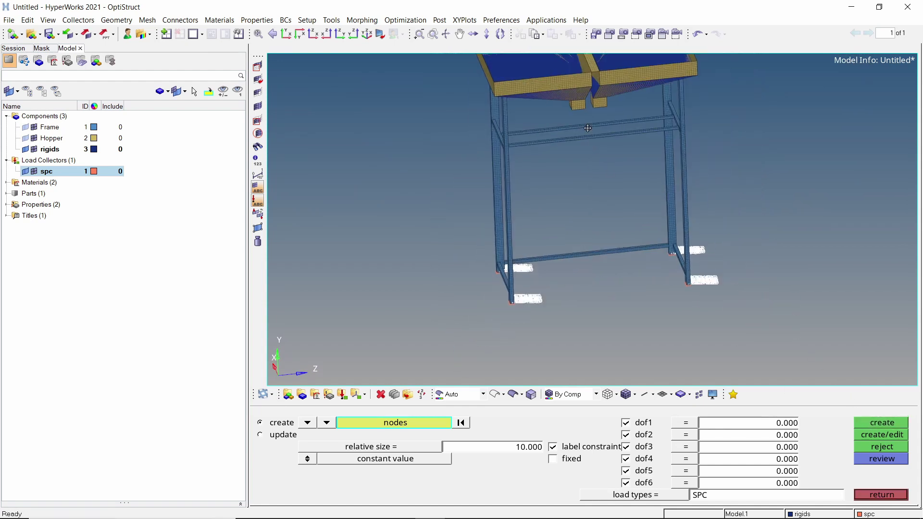
key("Escape")
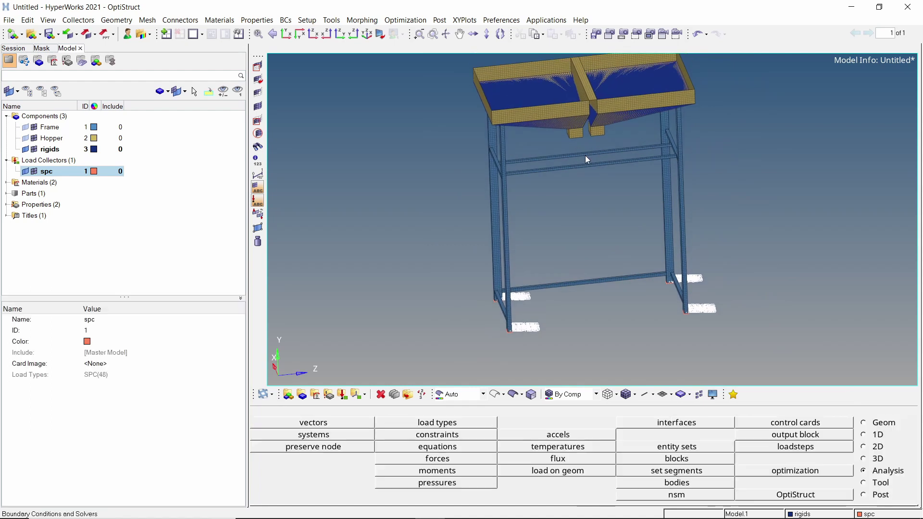
left_click(33, 171)
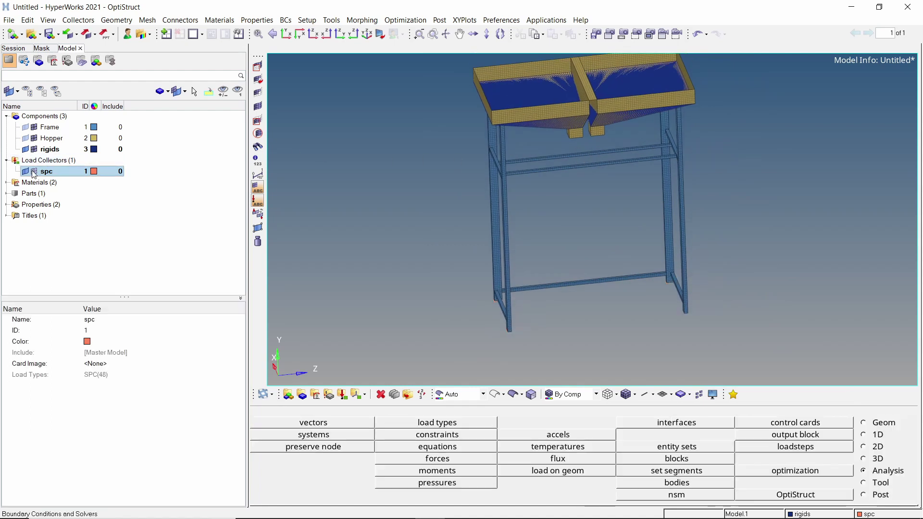
Create load collector ID 2 named force in the Model browser.
right_click(177, 132)
mouse_move(235, 138)
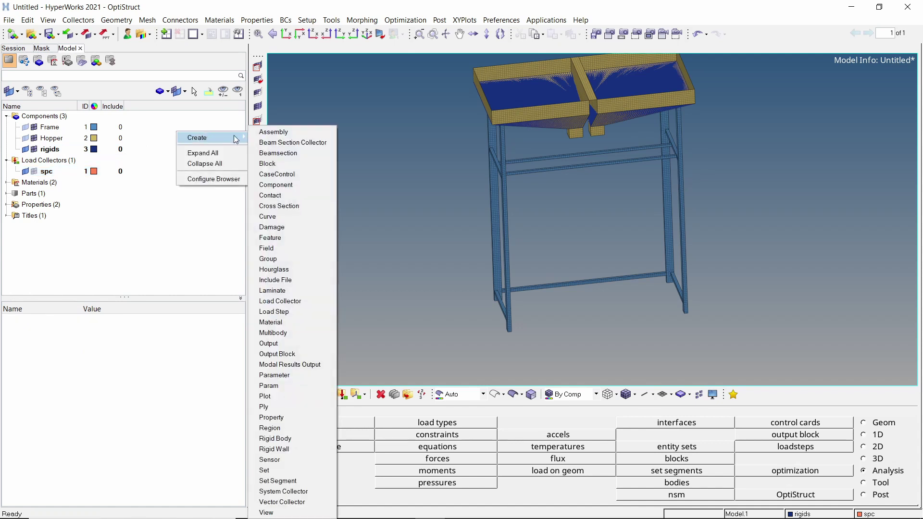
left_click(309, 301)
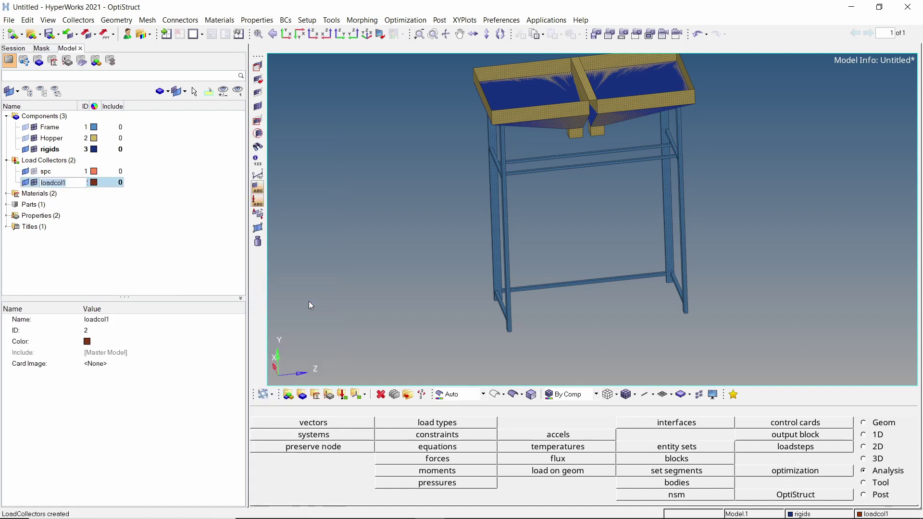
type("force")
key("Return")
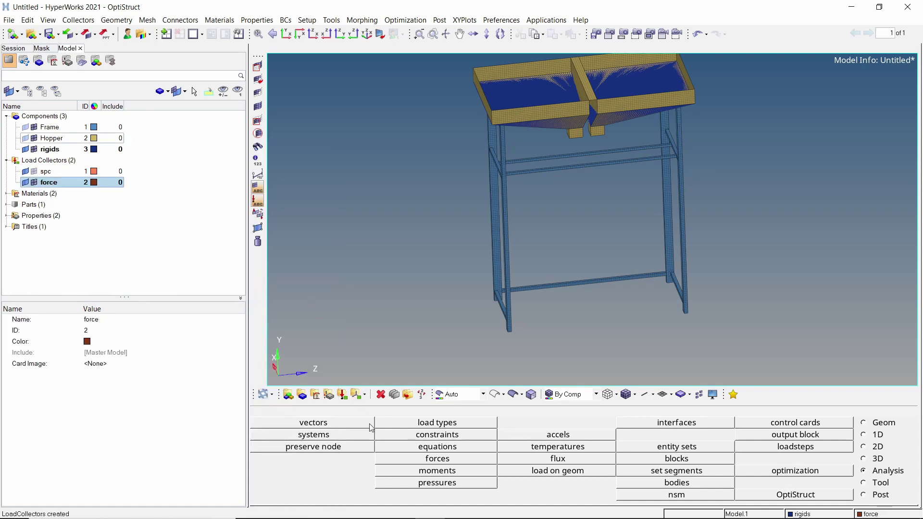
Pick the rigid spider's centre node between the hopper halves as the force location.
left_click(389, 460)
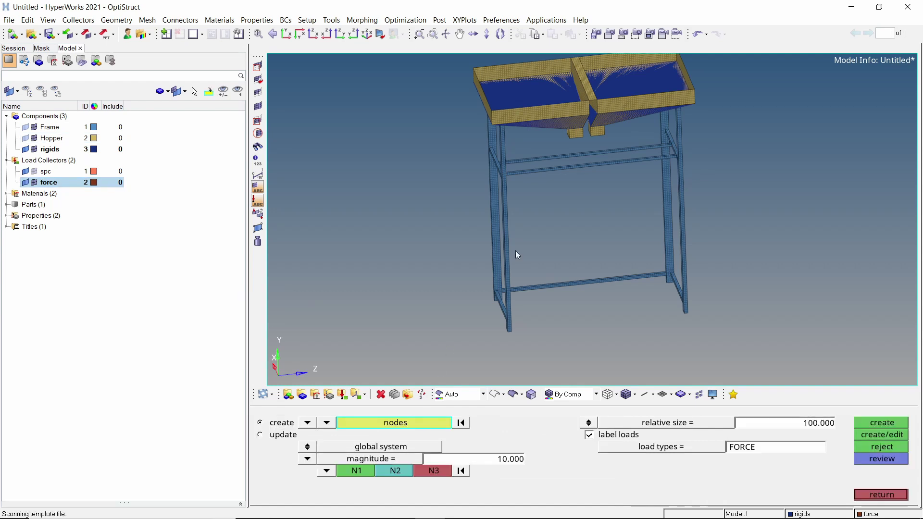
left_click_drag(553, 210, 516, 128, "ctrl")
scroll(530, 123, "up", 8)
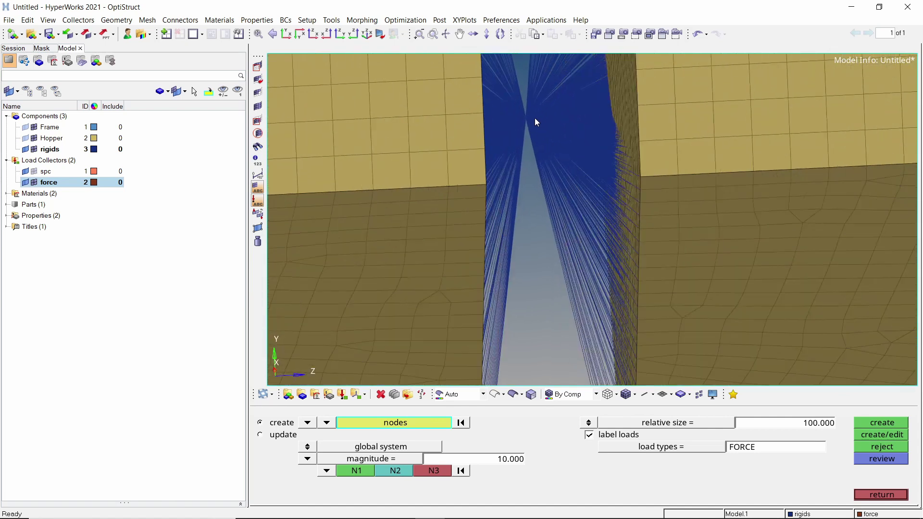
left_click(526, 118)
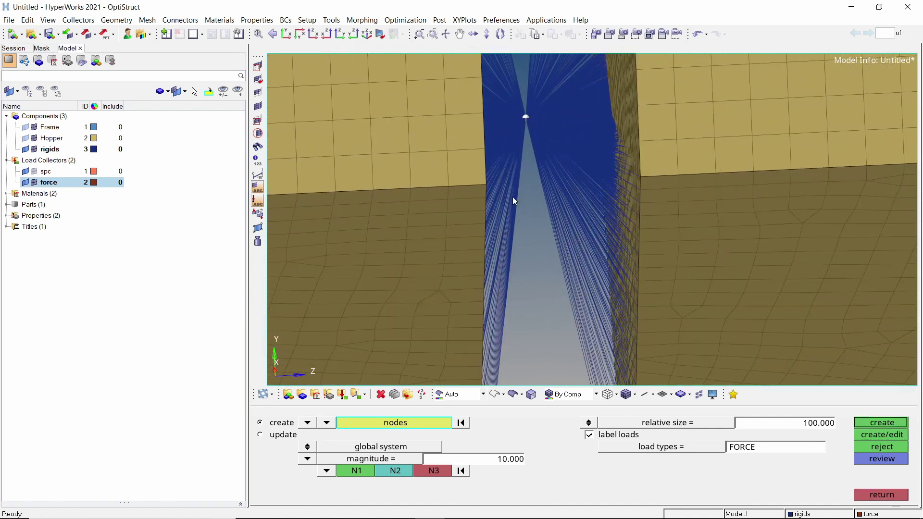
scroll(508, 147, "down", 8)
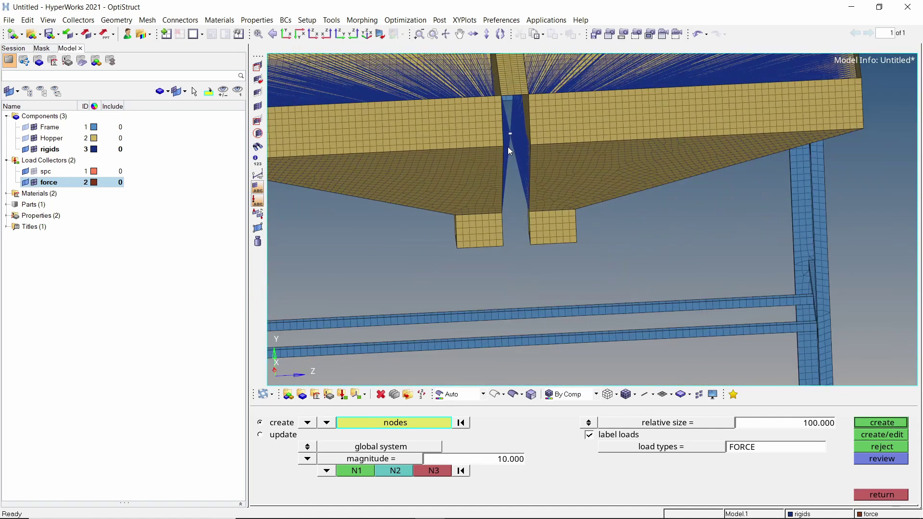
scroll(507, 146, "down", 4)
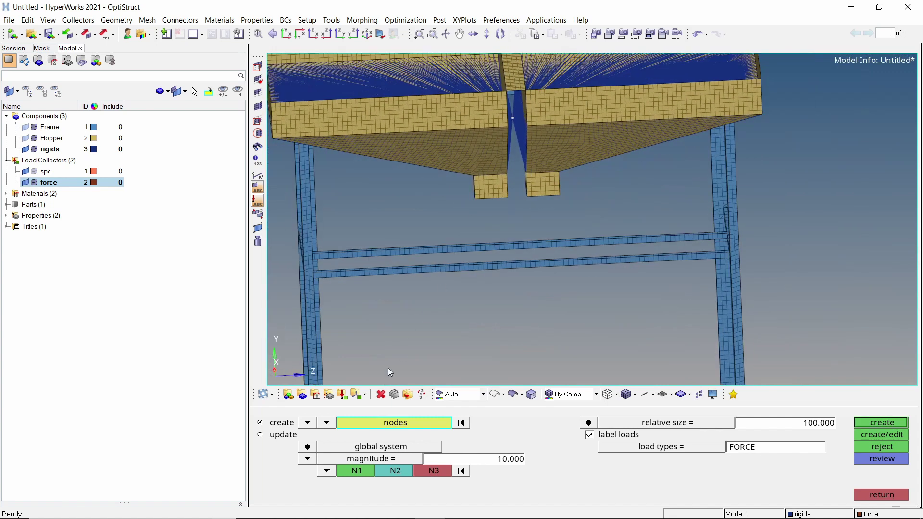
Set the force to magnitude -1 along the y-axis.
left_click(503, 462)
type("1.000")
left_click(327, 472)
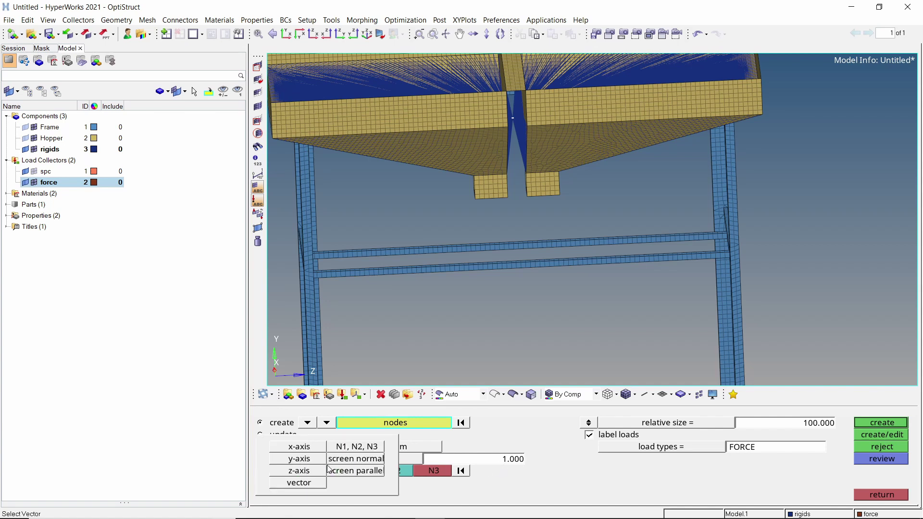
left_click(299, 459)
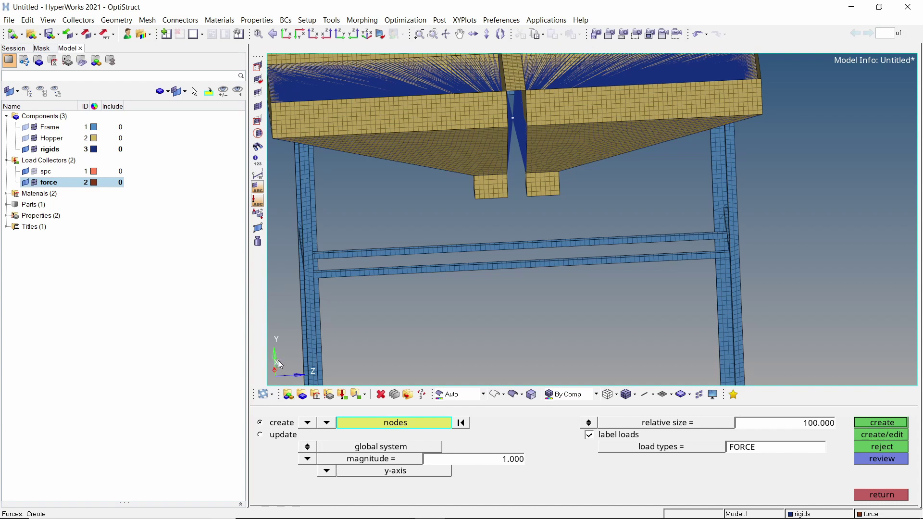
left_click(494, 461)
type("-1")
key("Return")
left_click(494, 460)
Create the force with a uniform arrow size of 10 and exit force creation.
left_click(589, 423)
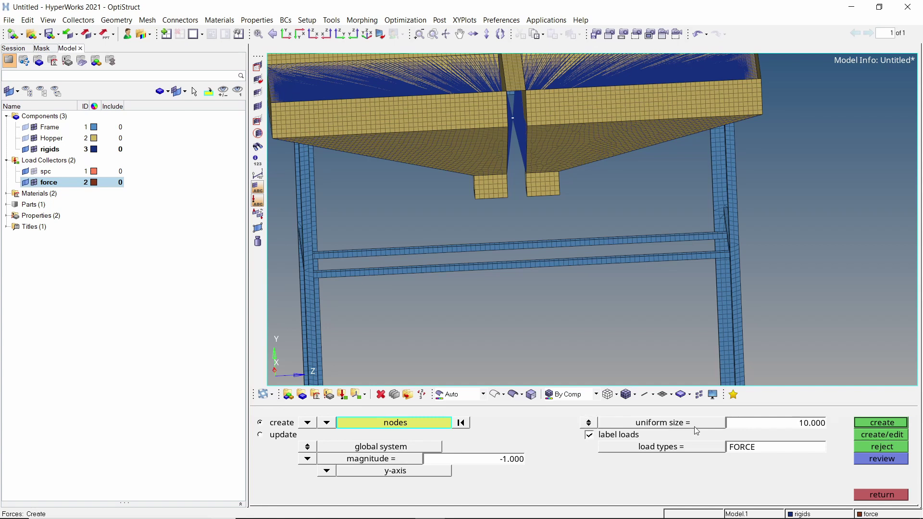
left_click(883, 423)
scroll(604, 231, "down", 5)
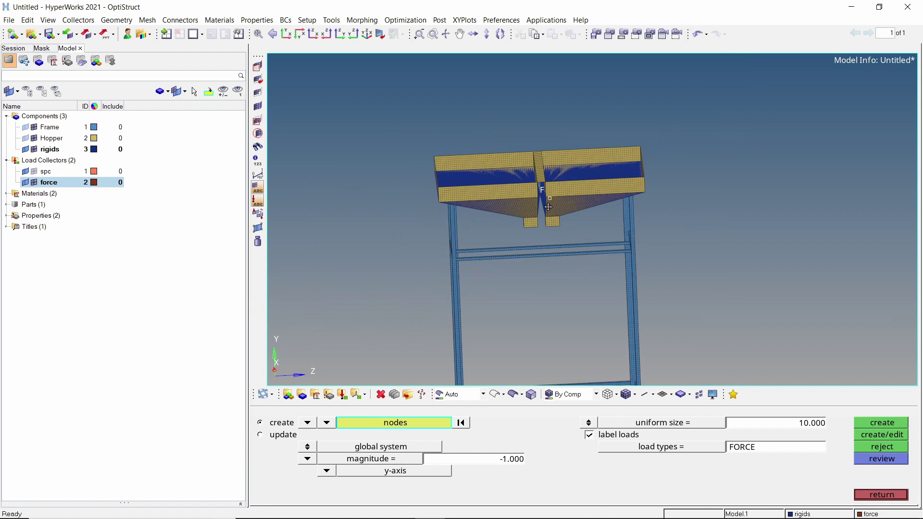
scroll(548, 203, "up", 5)
scroll(545, 205, "up", 6)
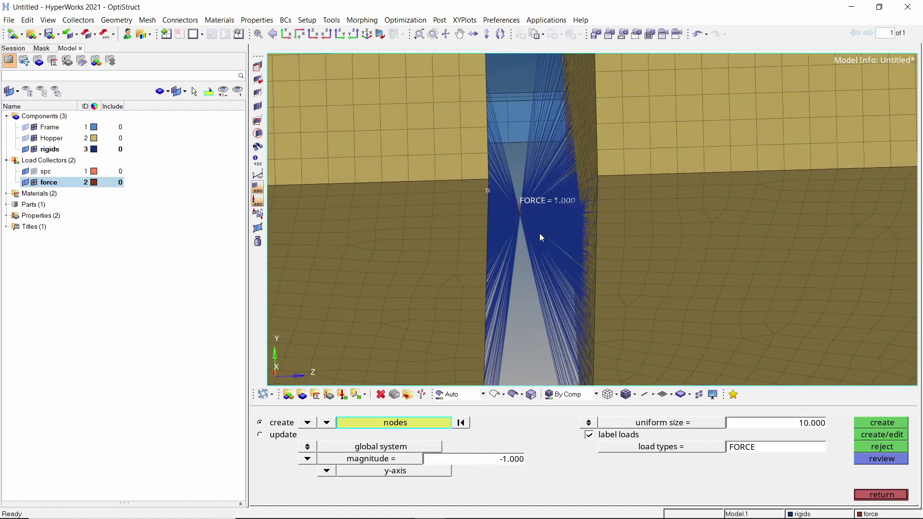
scroll(524, 267, "down", 10)
key("Escape")
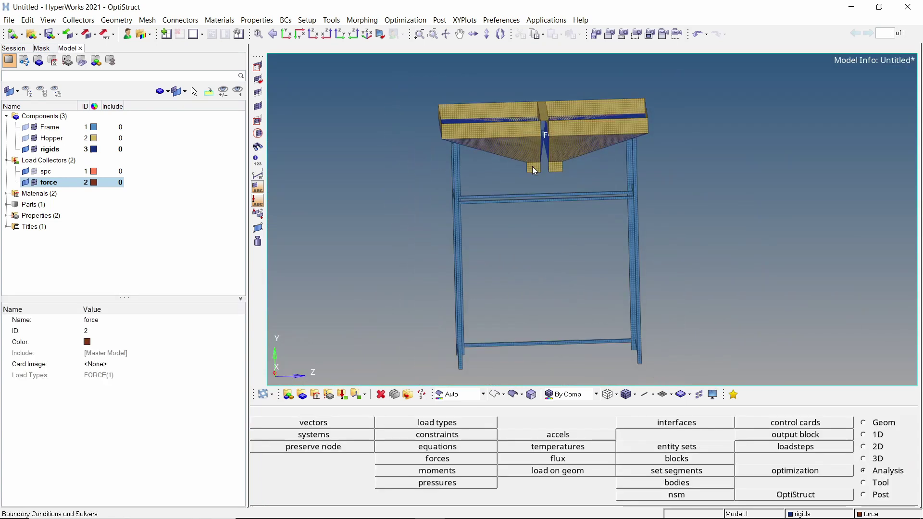
Create a load step named linear with analysis type Linear Static.
right_click(211, 122)
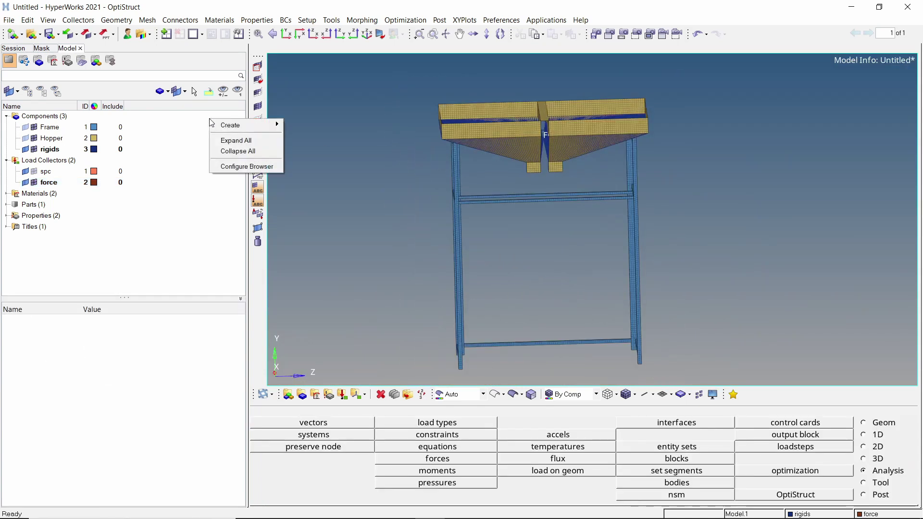
mouse_move(273, 128)
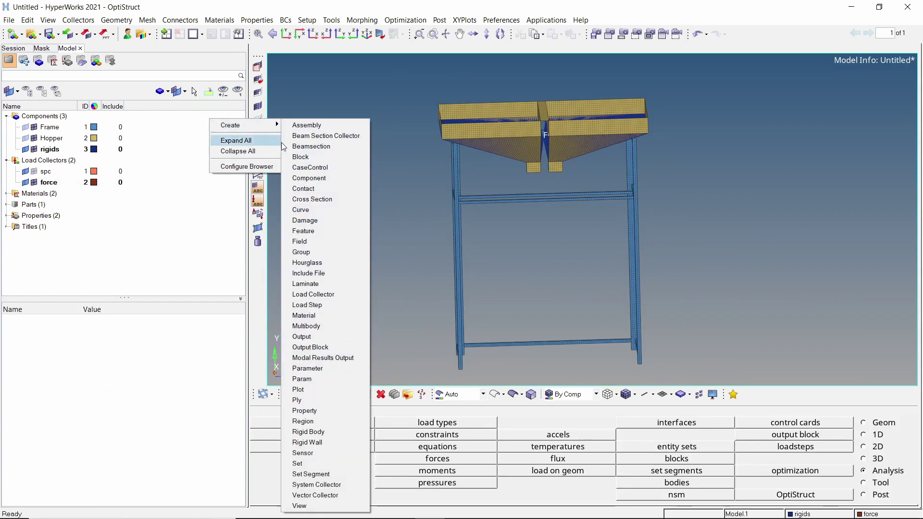
left_click(342, 305)
key("BackSpace")
type("linear")
key("Return")
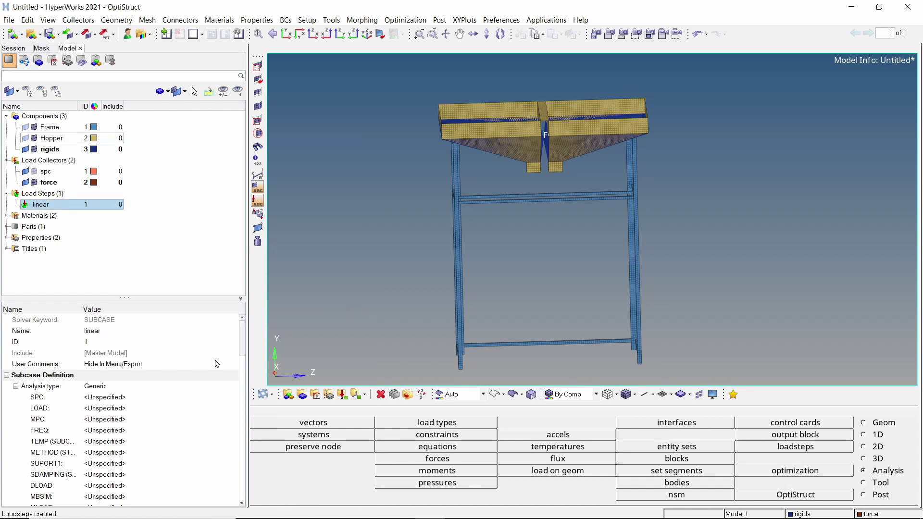
left_click(179, 387)
left_click(180, 388)
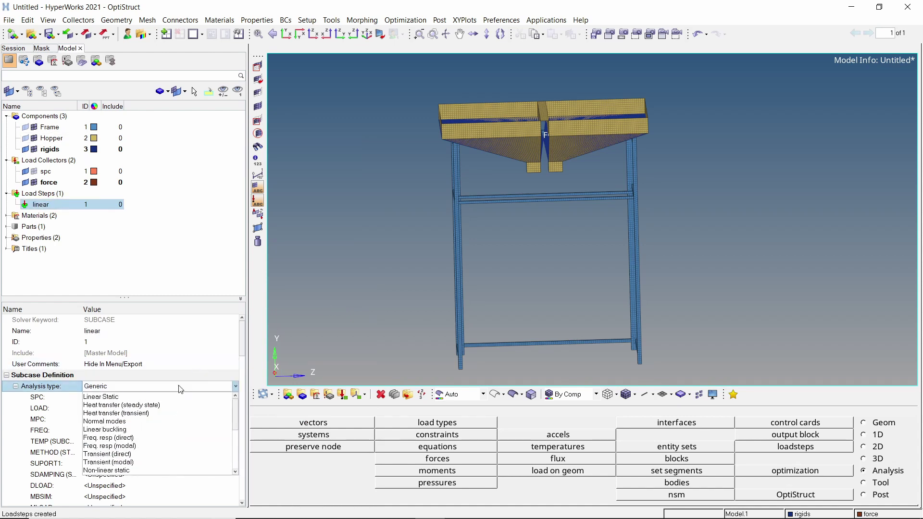
left_click(180, 398)
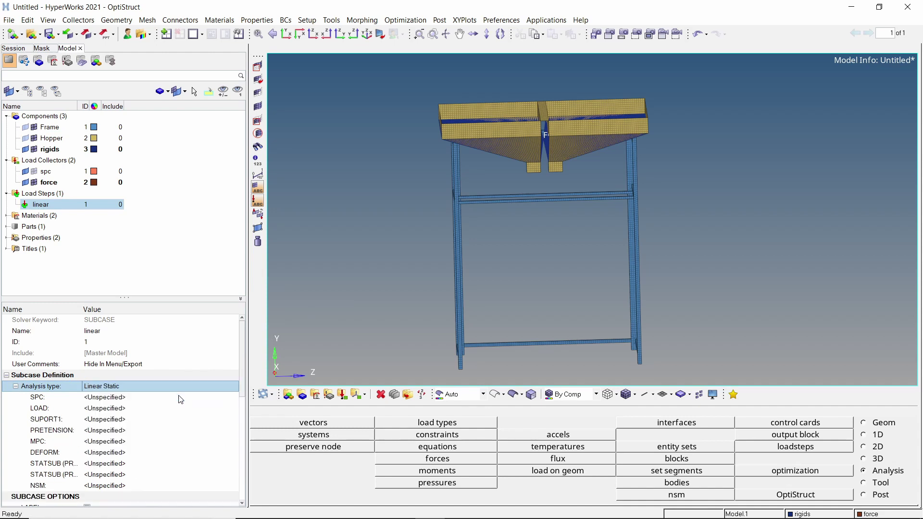
Assign spc as the SPC and force as the LOAD of the linear step.
left_click(178, 398)
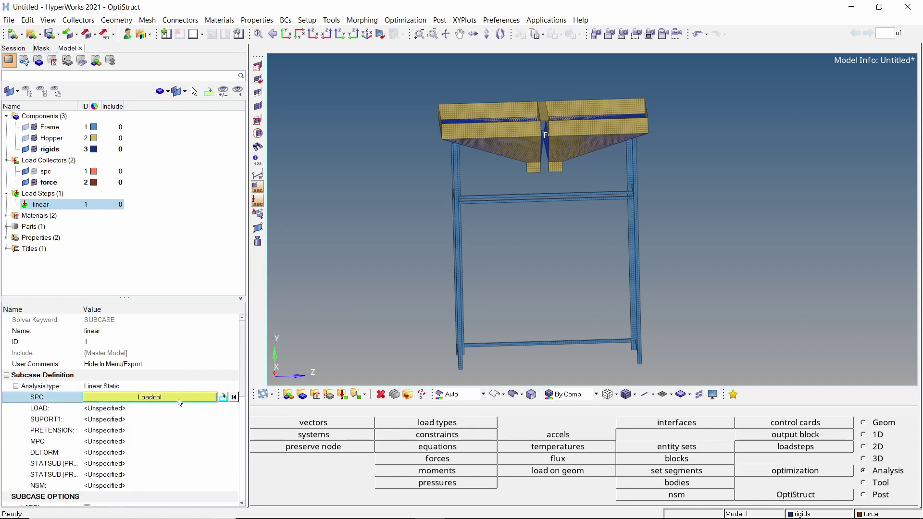
left_click(179, 400)
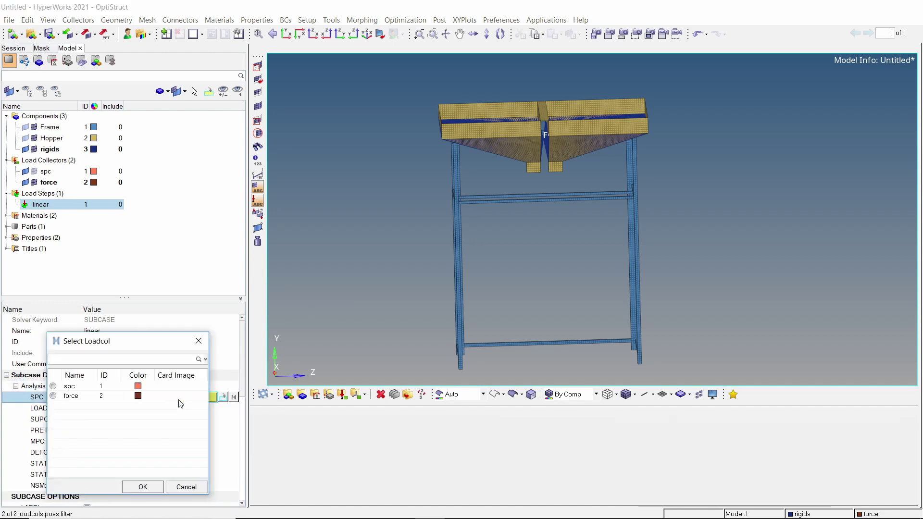
left_click(74, 387)
left_click(143, 487)
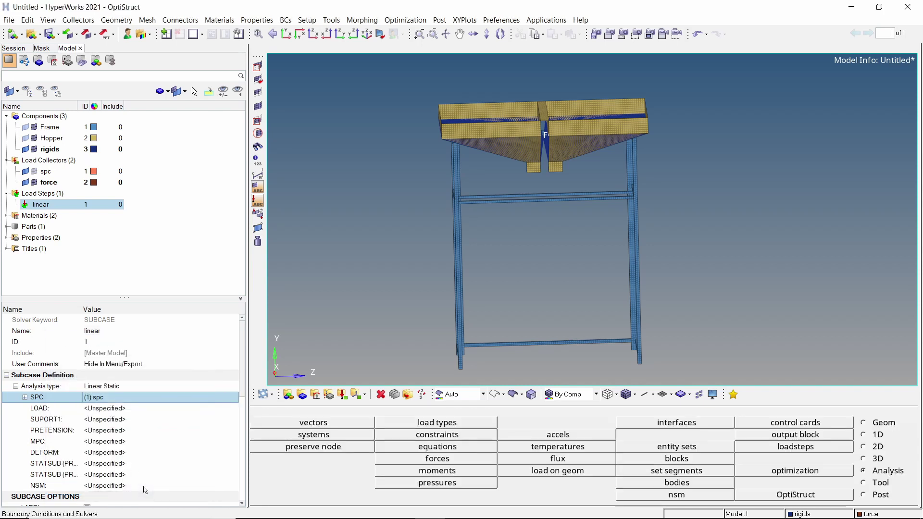
left_click(143, 409)
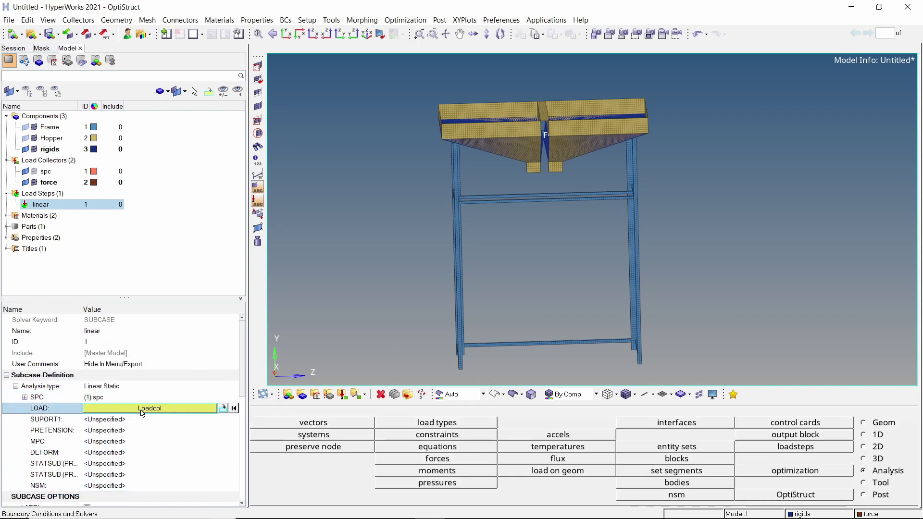
left_click(143, 408)
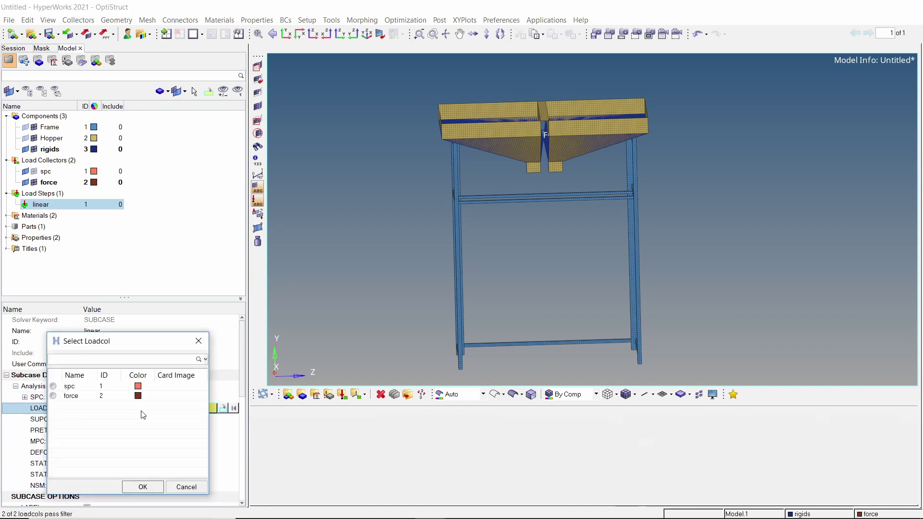
left_click(68, 397)
left_click(131, 486)
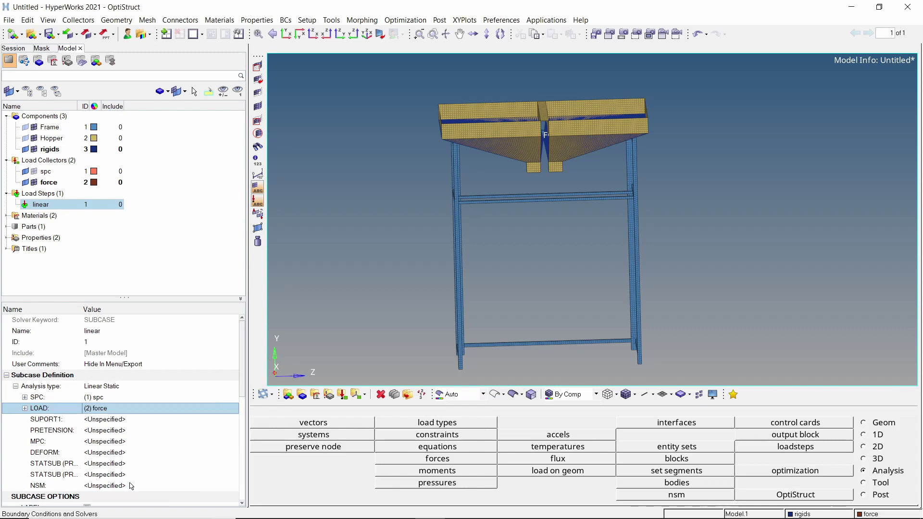
Create a new load collector named eigrl.
right_click(198, 132)
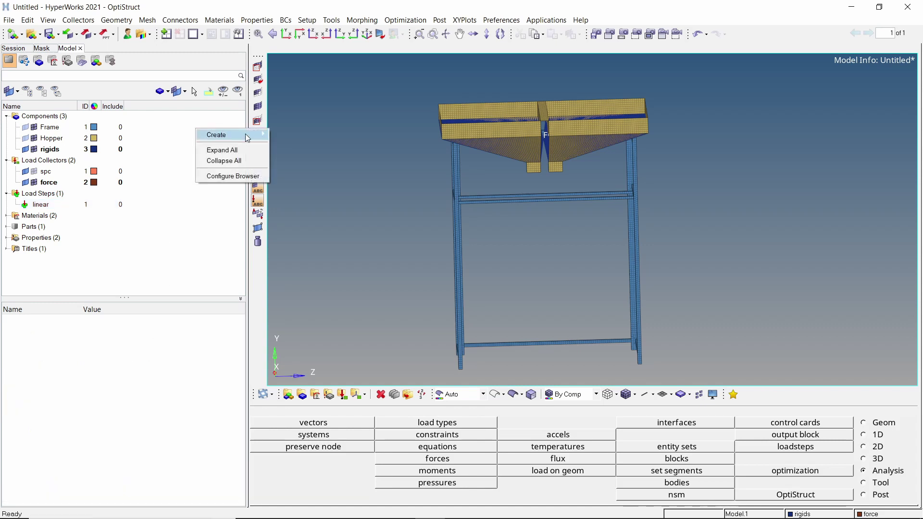
mouse_move(255, 137)
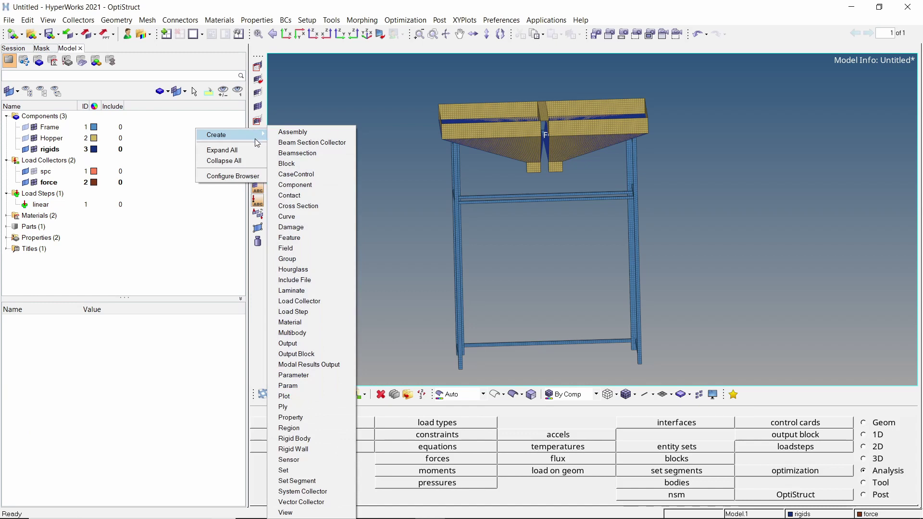
left_click(330, 301)
type("e")
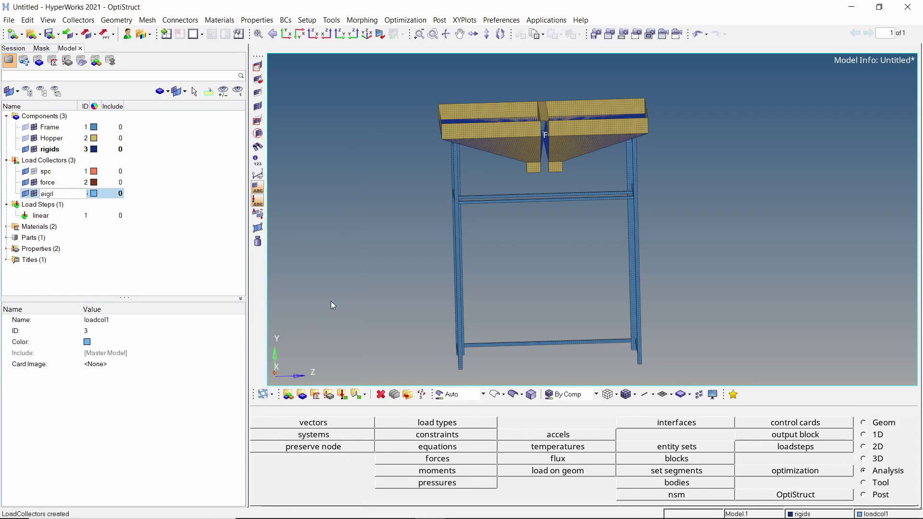
type("igrl")
key("Return")
Give eigrl the EIGRL card image with ND set to 10 modes.
left_click(166, 365)
left_click(166, 365)
key("e")
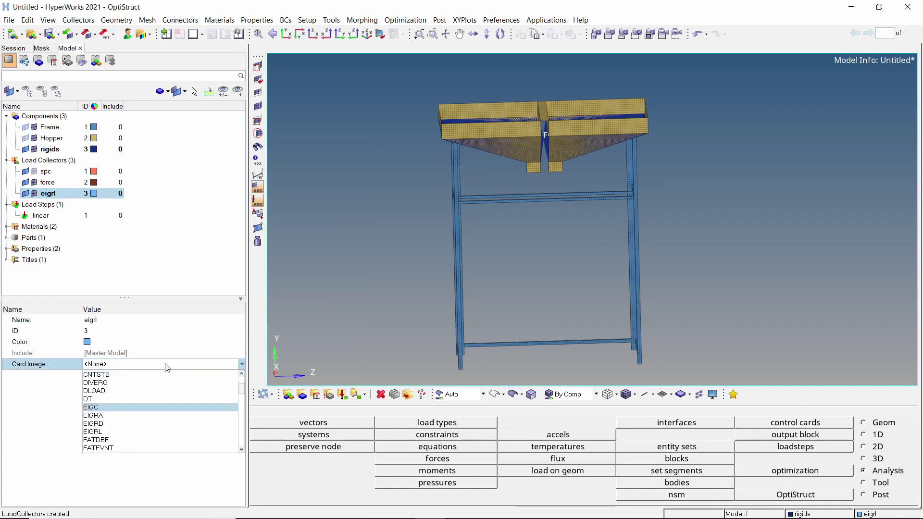
left_click(168, 432)
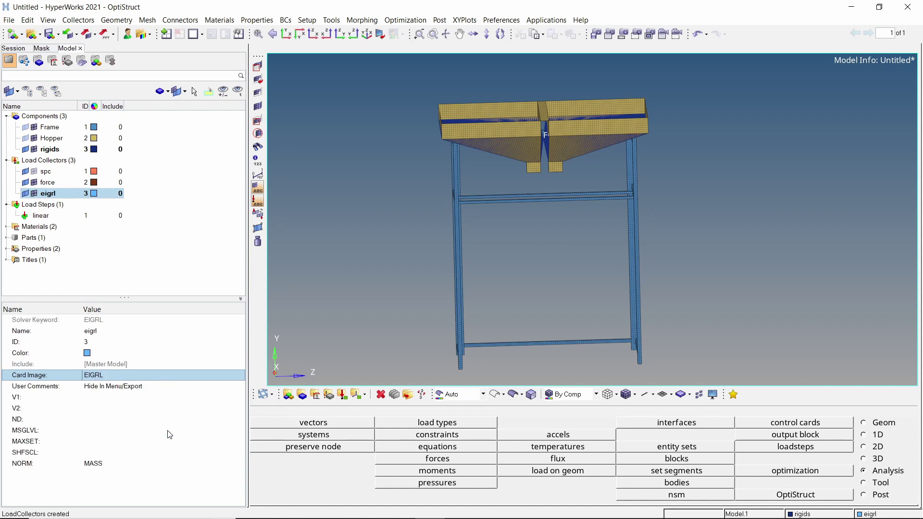
left_click(169, 422)
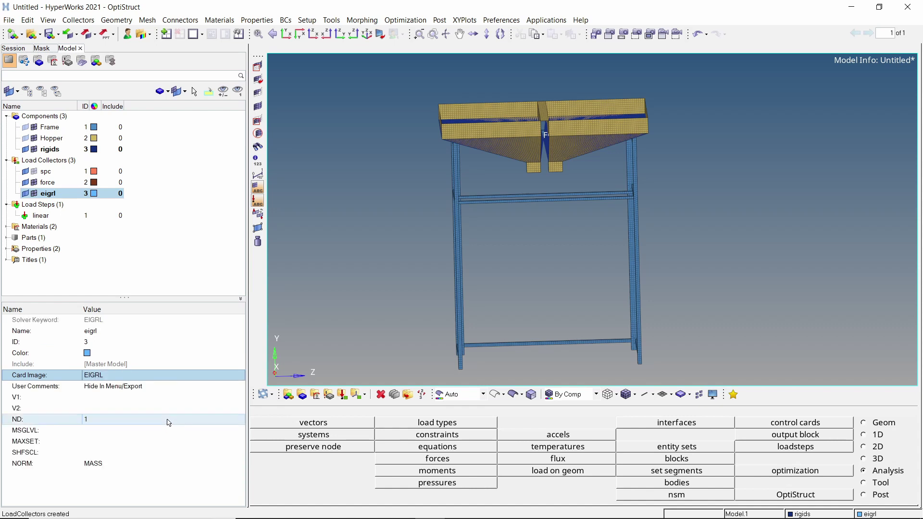
left_click(169, 421)
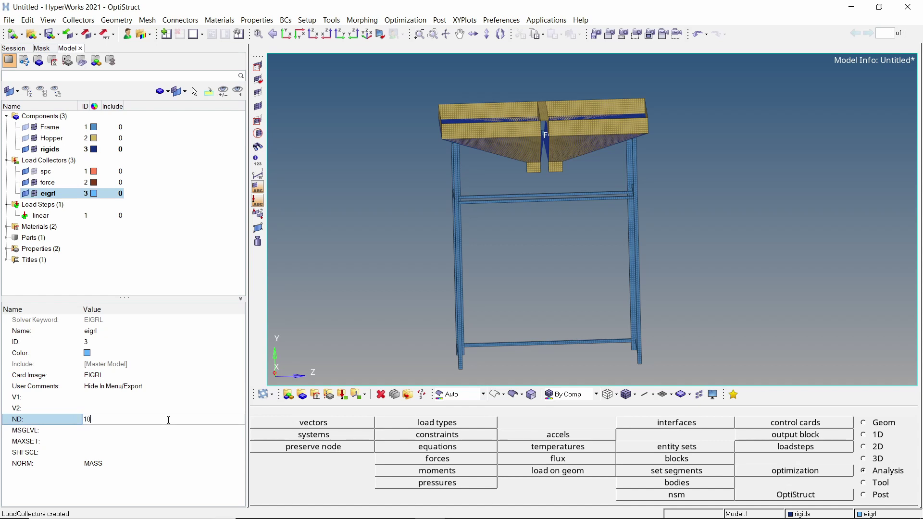
type("0")
key("Return")
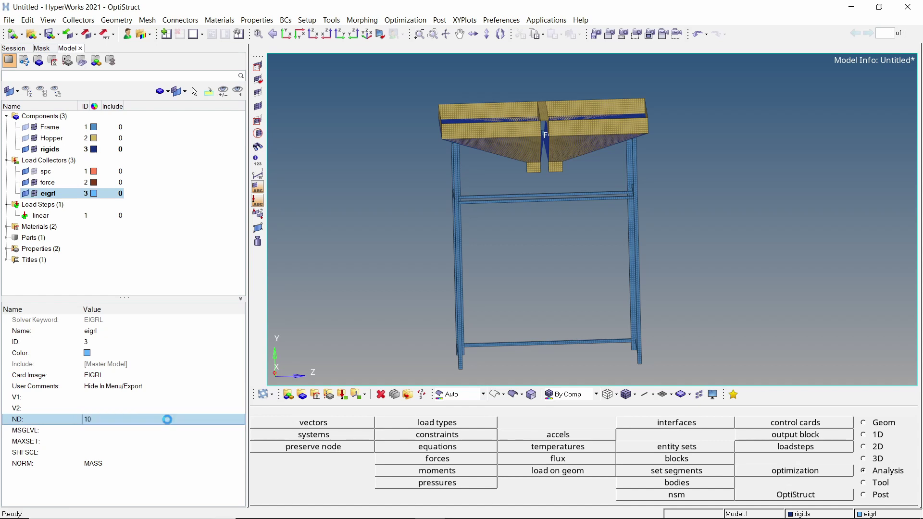
Create a load step named buckling with analysis type Linear buckling.
right_click(183, 128)
mouse_move(234, 136)
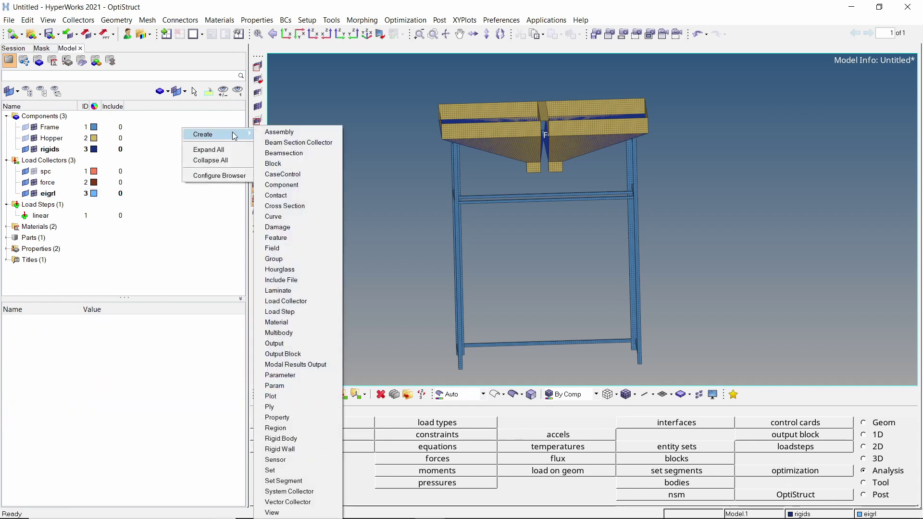
left_click(301, 313)
type("buckling")
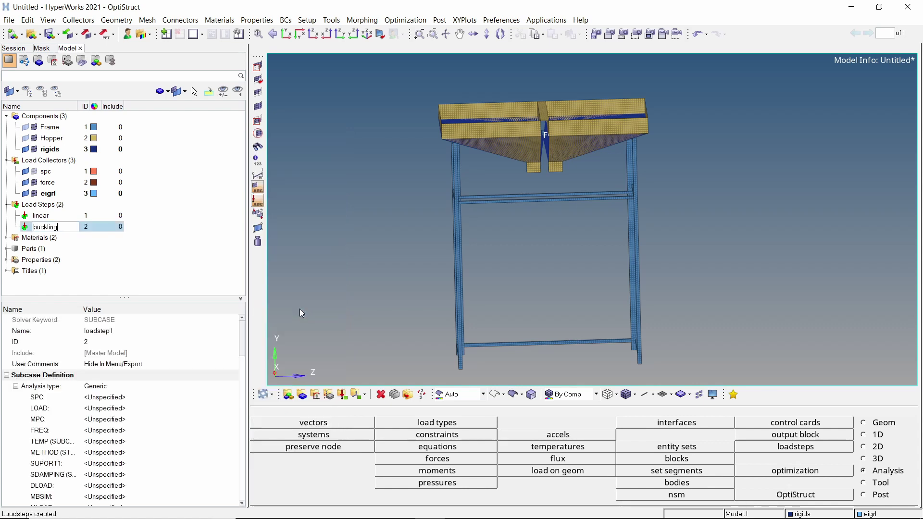
key("Return")
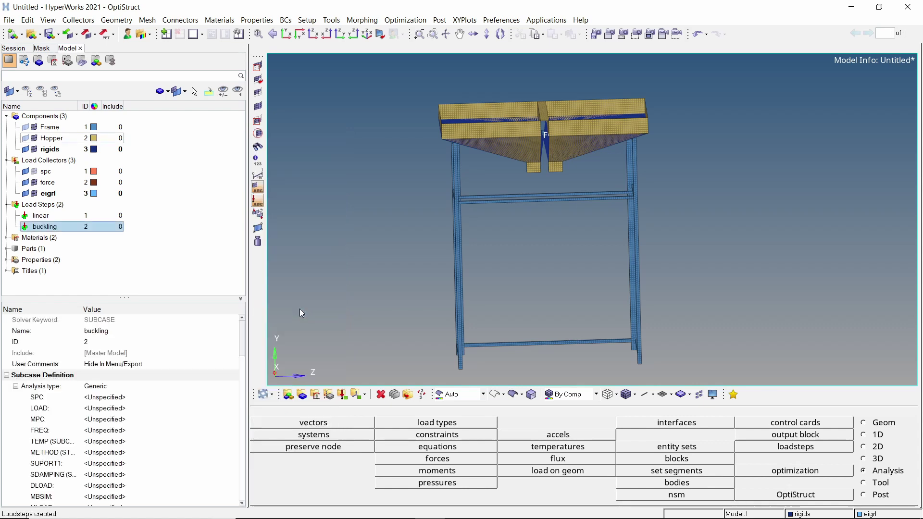
left_click(188, 387)
left_click(188, 387)
scroll(188, 388, "up", 5)
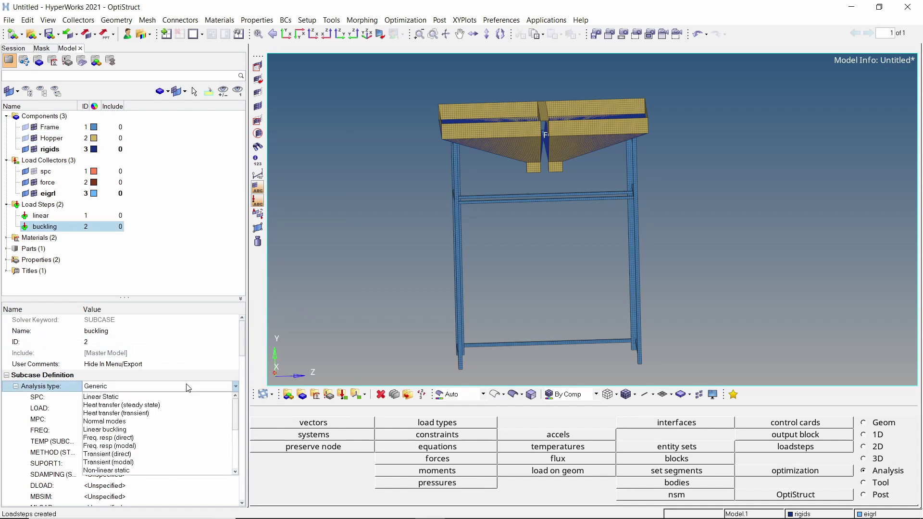
left_click(192, 431)
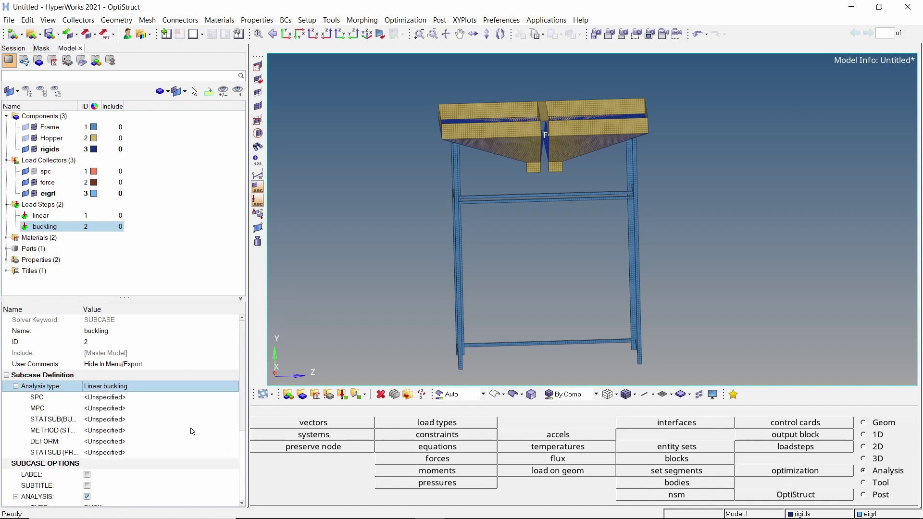
Set the buckling step's SPC to spc, STATSUB to linear and METHOD to eigrl.
left_click(187, 400)
left_click(187, 402)
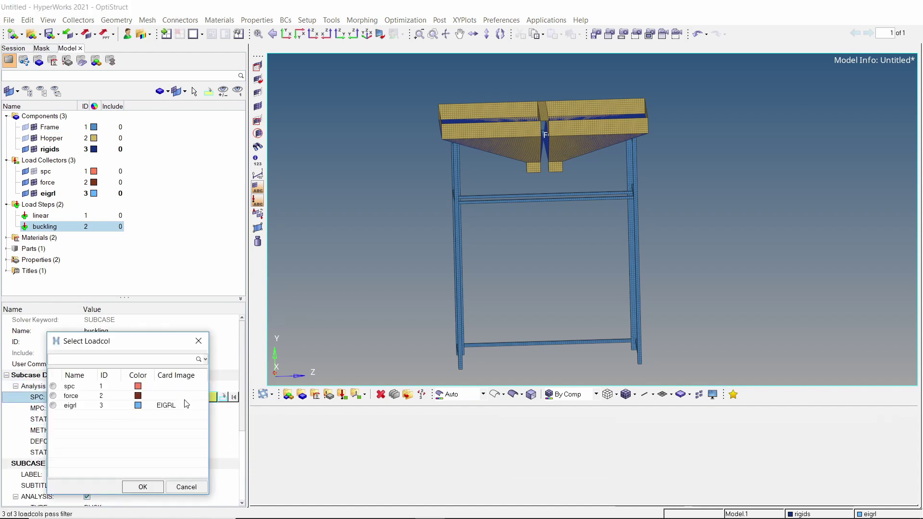
left_click(76, 388)
left_click(132, 487)
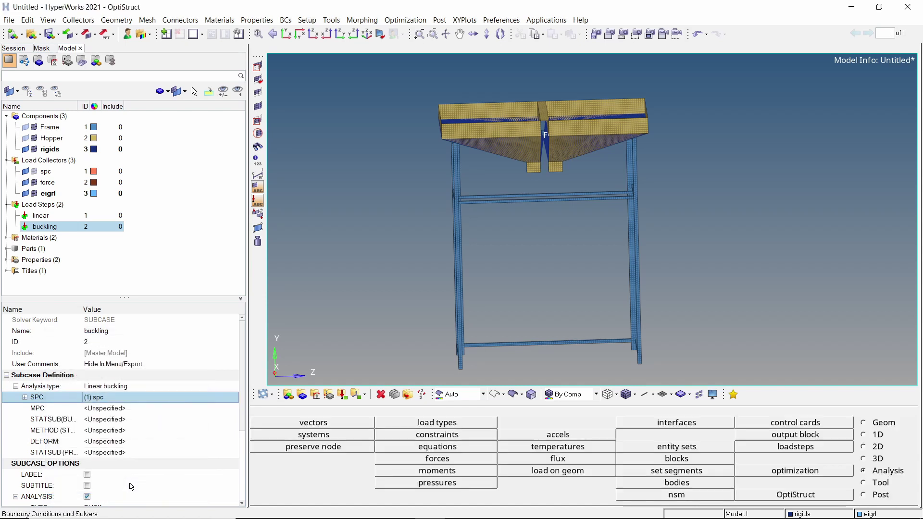
left_click(139, 419)
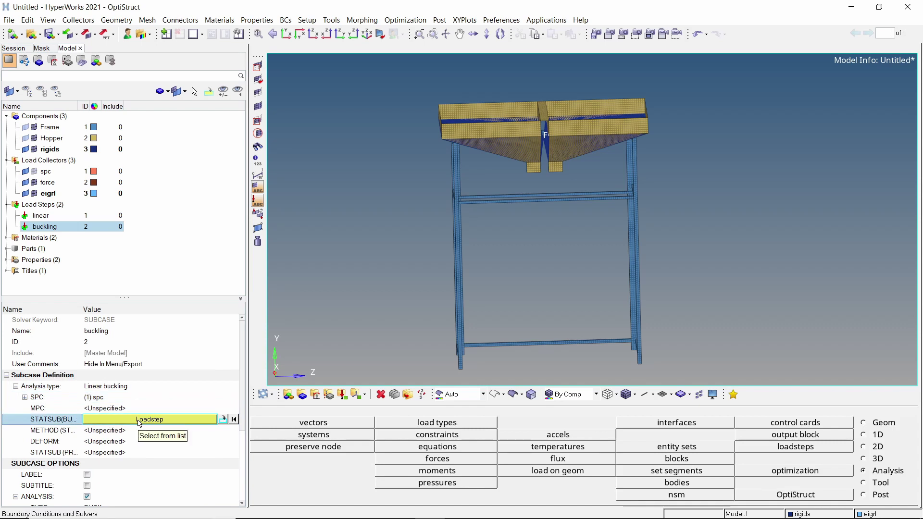
left_click(139, 422)
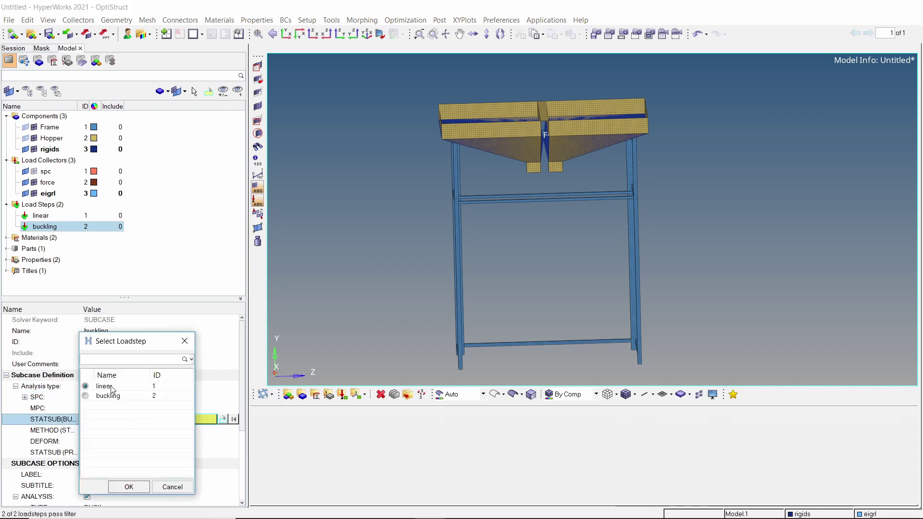
left_click(138, 487)
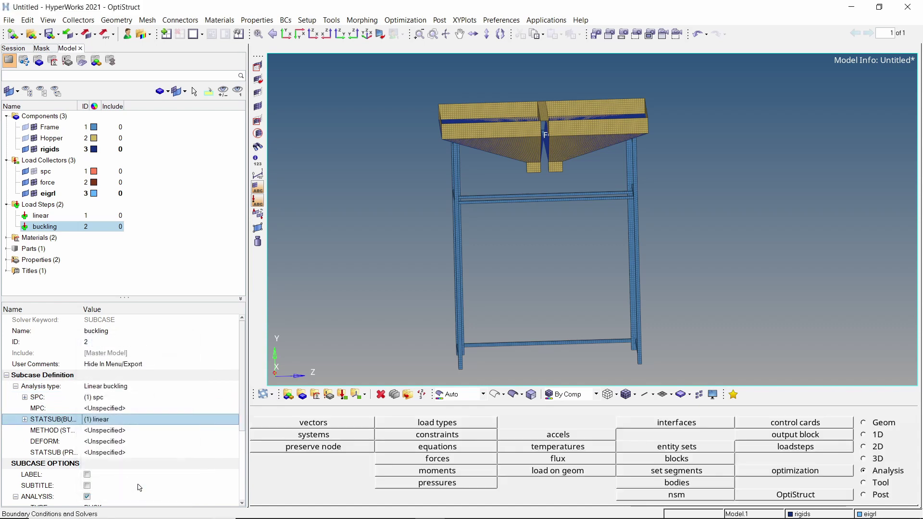
left_click(139, 431)
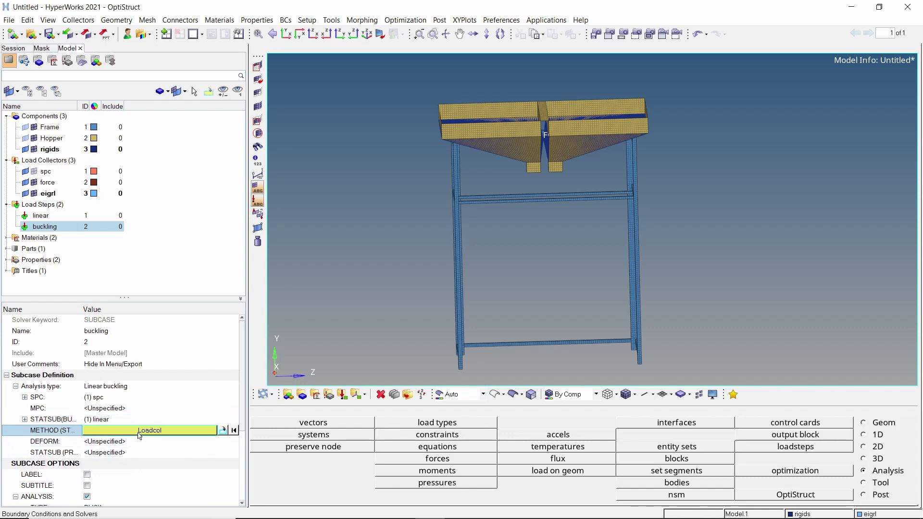
left_click(139, 433)
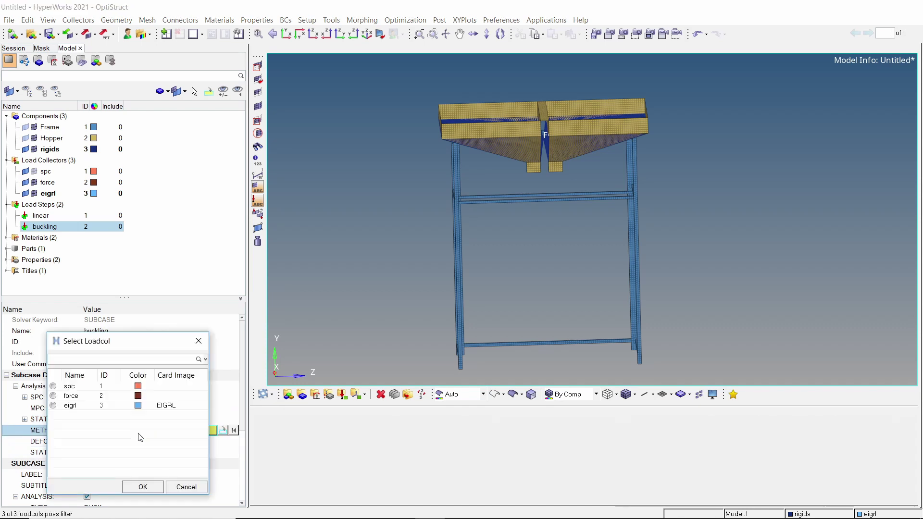
left_click(72, 406)
left_click(143, 487)
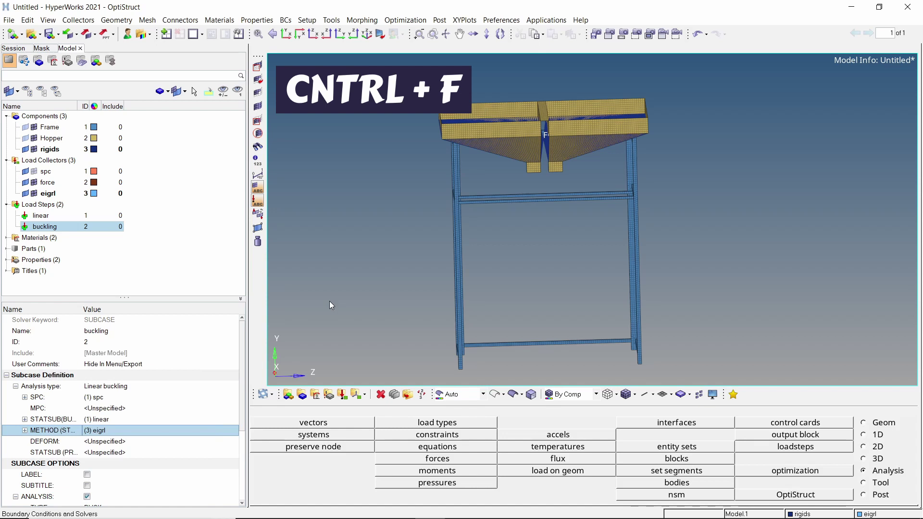
Create a PARAM control card through the command search.
key("ctrl+f")
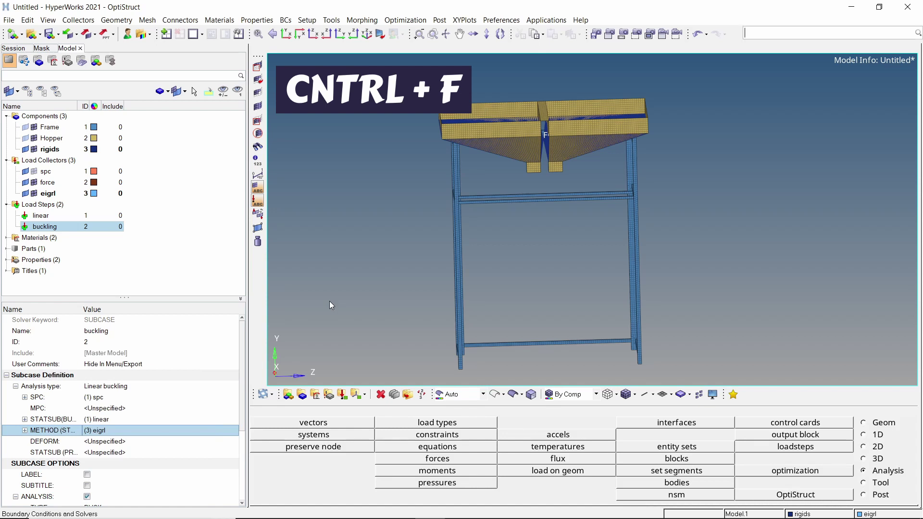
type("para")
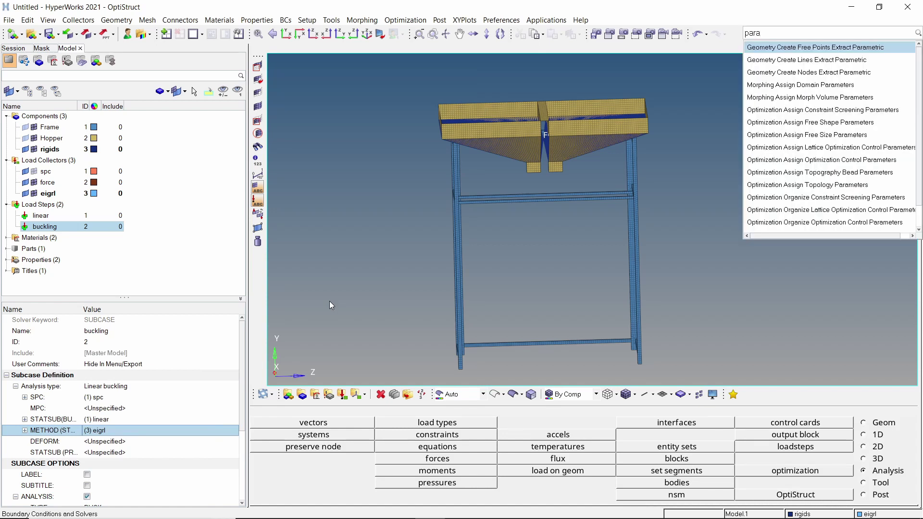
type("m")
key("Down")
key("Down")
key("Down")
key("Down")
key("Down")
key("Down")
key("Down")
key("Down")
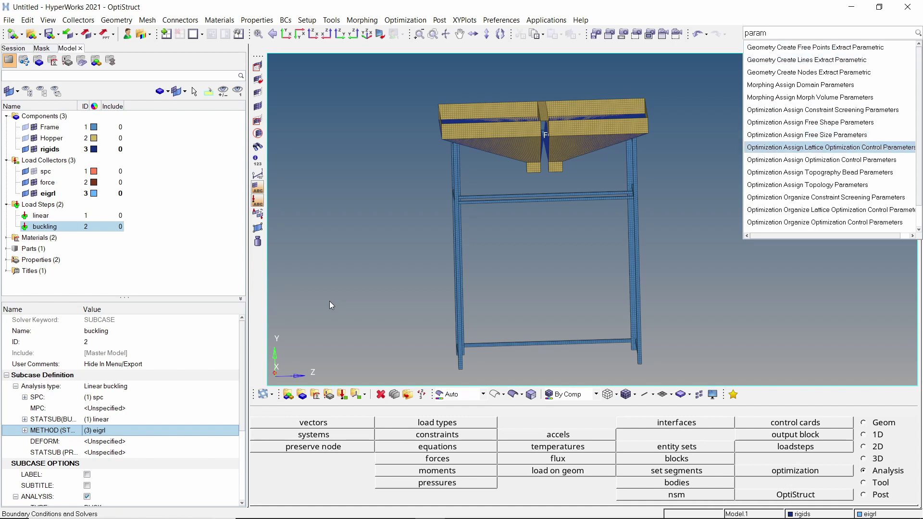
key("Down")
key("Down")
key("Down")
key("Down")
key("Down")
key("Down")
key("Down")
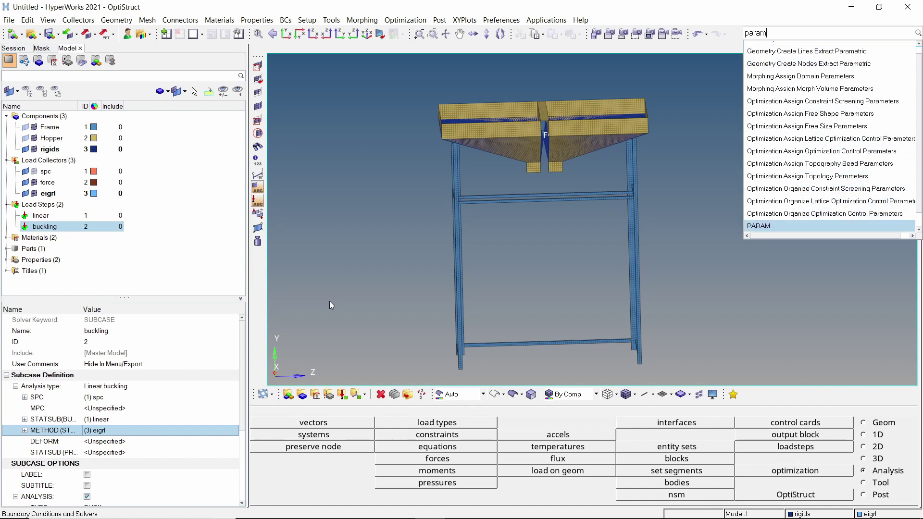
key("Return")
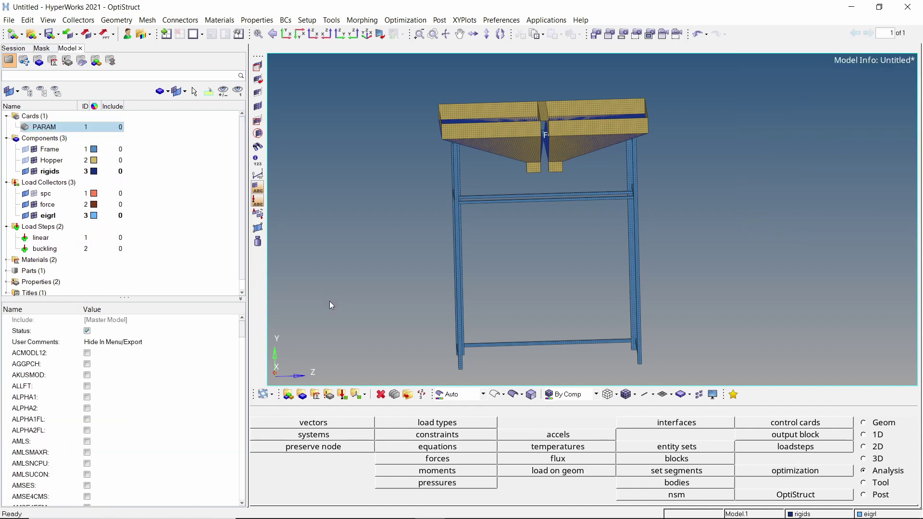
Enable CHECKEL on the PARAM card with CHECKEL_V1 set to NO.
left_click_drag(244, 331, 245, 354)
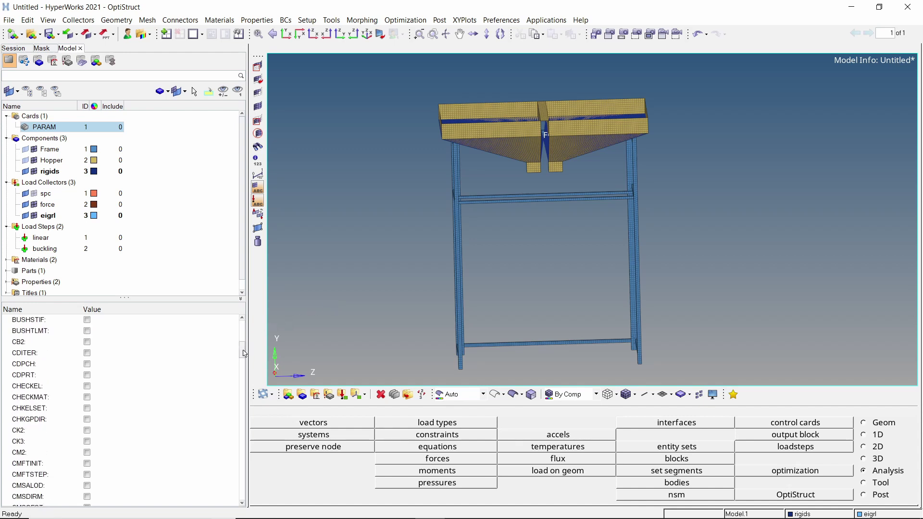
left_click(88, 386)
left_click(107, 408)
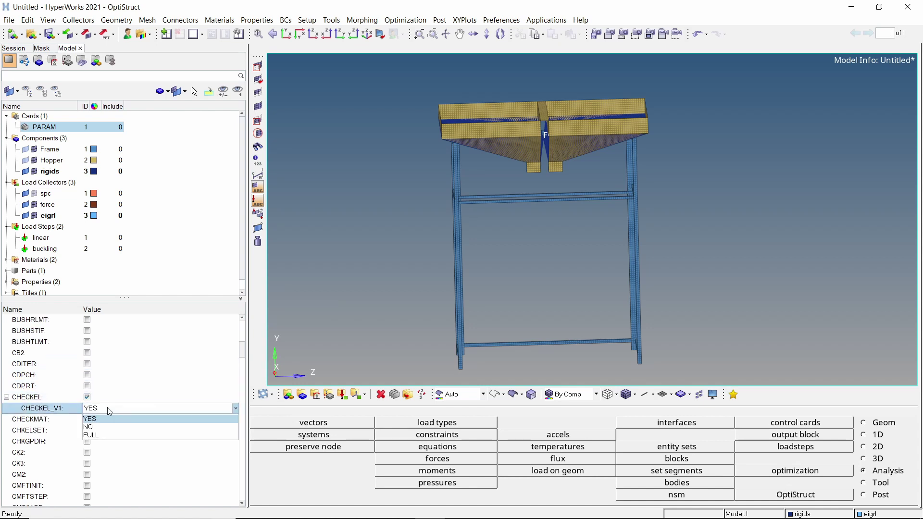
left_click(108, 426)
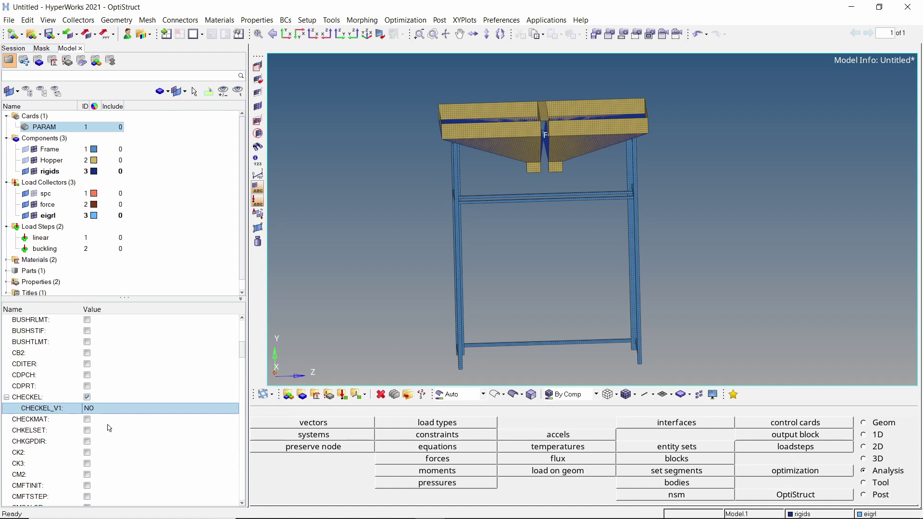
Save the model as buckling.hm inside a newly created buckling folder under Geometry.
left_click(9, 20)
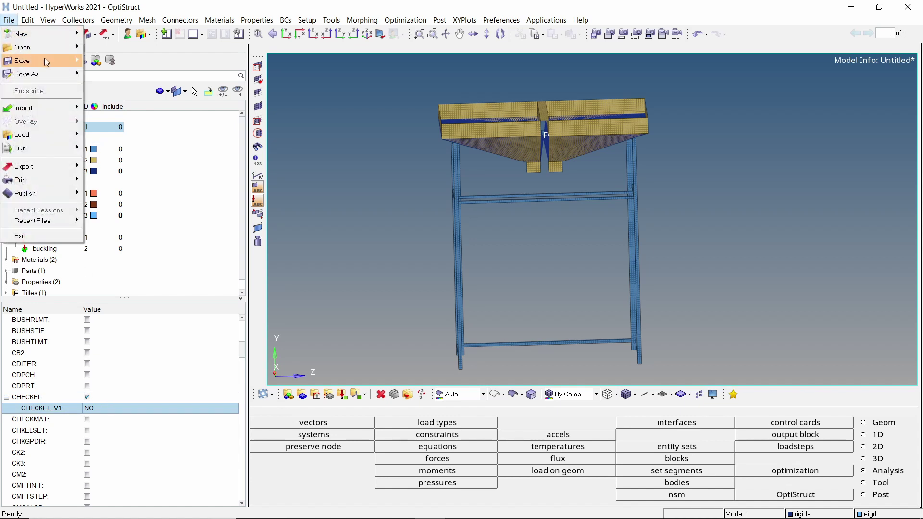
mouse_move(44, 62)
left_click(93, 75)
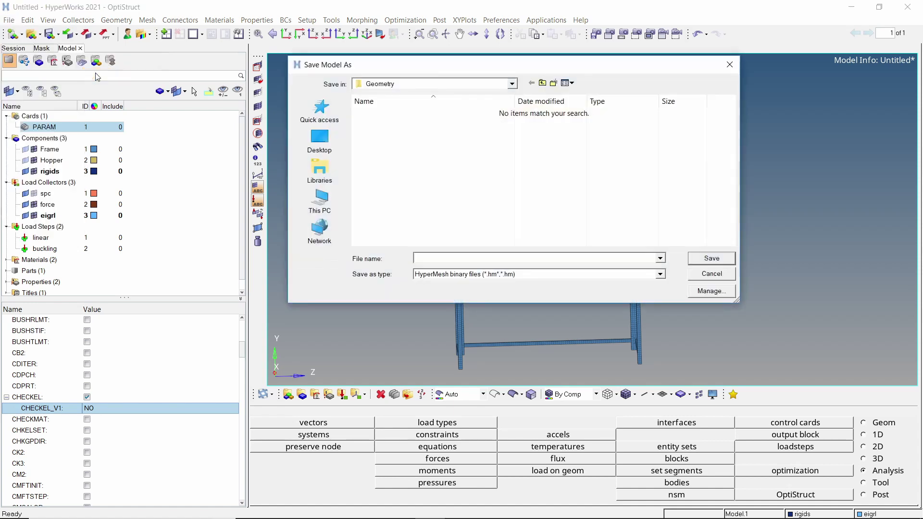
left_click(554, 83)
type("buckling")
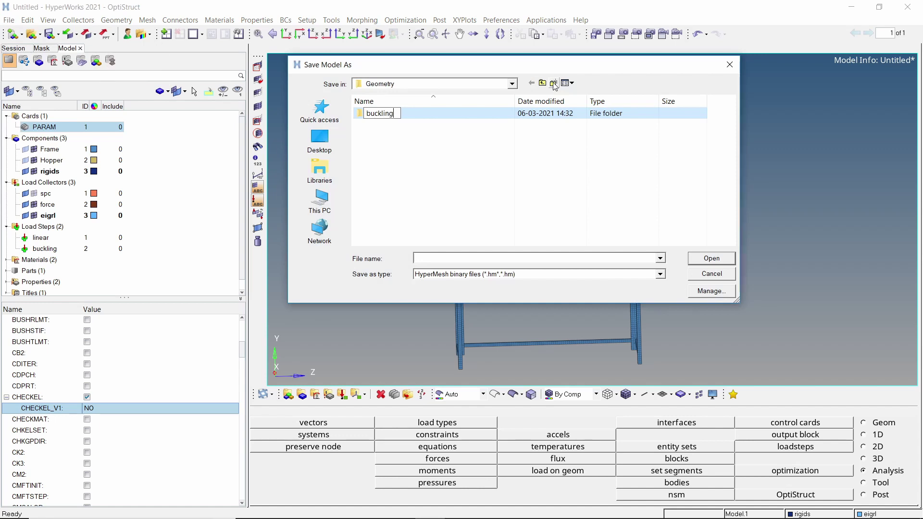
key("Return")
double_click(385, 114)
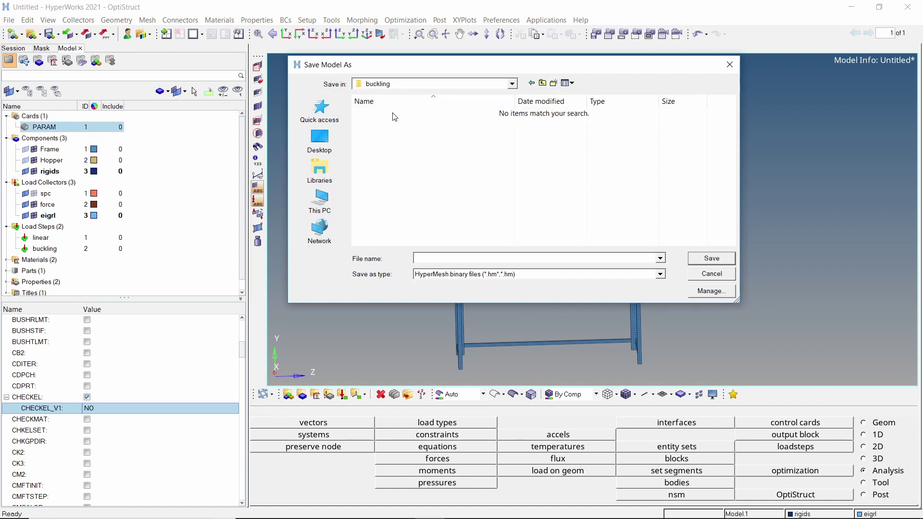
left_click(446, 258)
type("buckling")
key("Return")
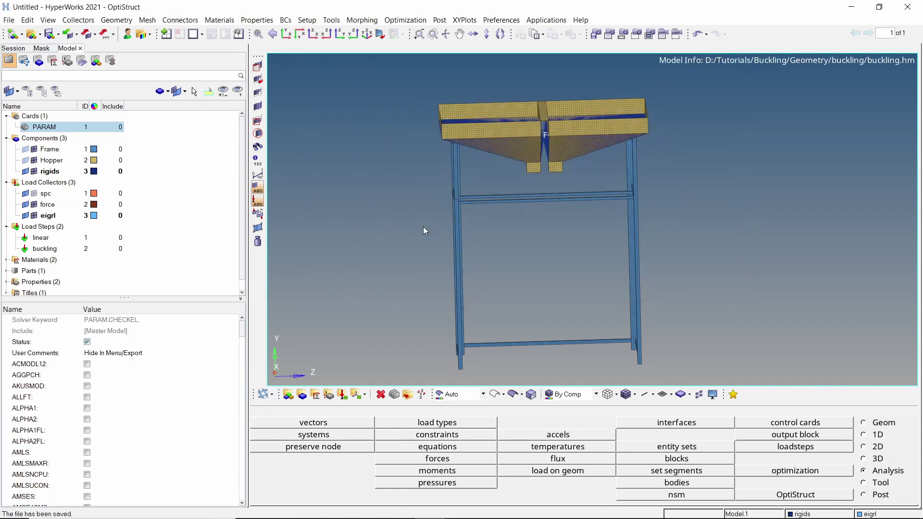
Run OptiStruct on buckling.fem as an analysis with all entities exported.
left_click(771, 495)
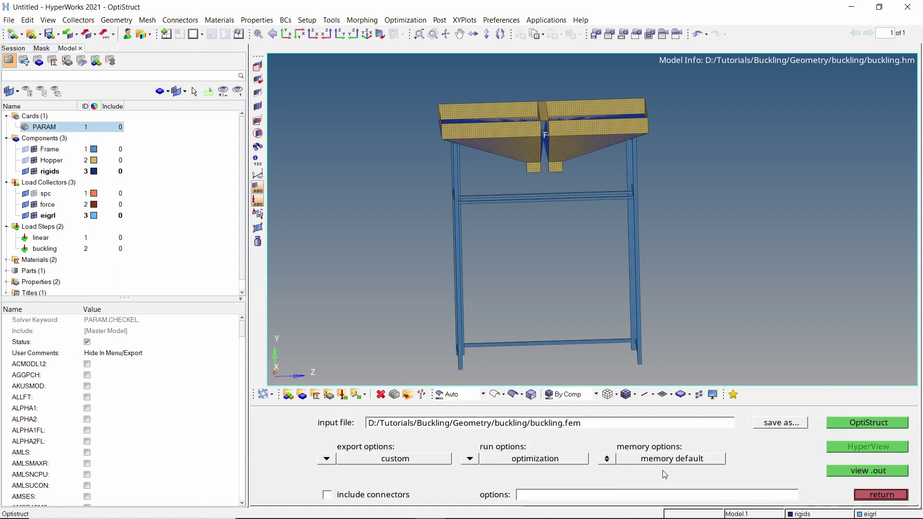
left_click(332, 459)
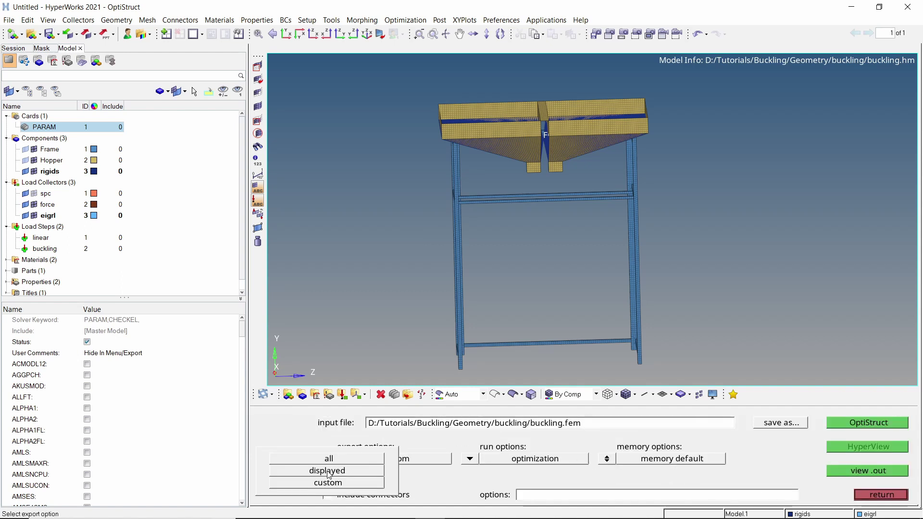
left_click(329, 460)
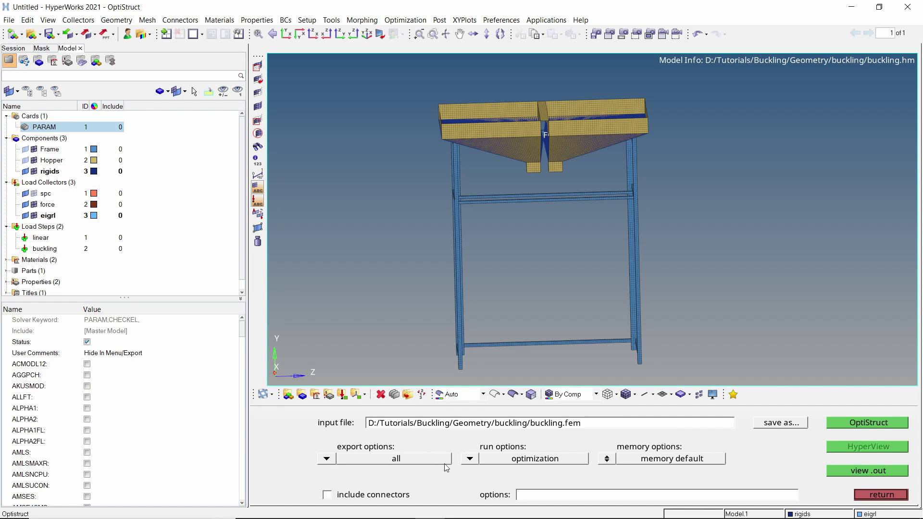
left_click(464, 461)
left_click(429, 460)
left_click(854, 425)
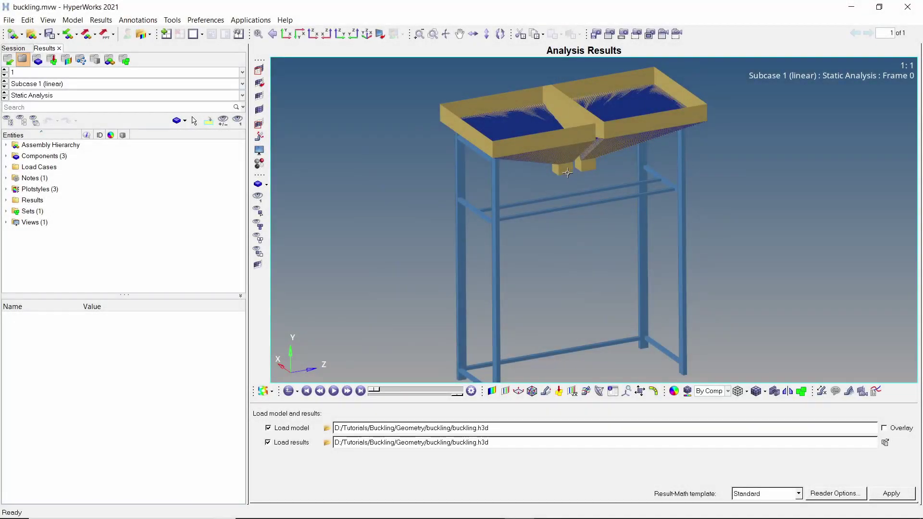
Hide the rigids component and apply a Displacement (v) Mag contour for Subcase 1 (linear).
left_click(6, 157)
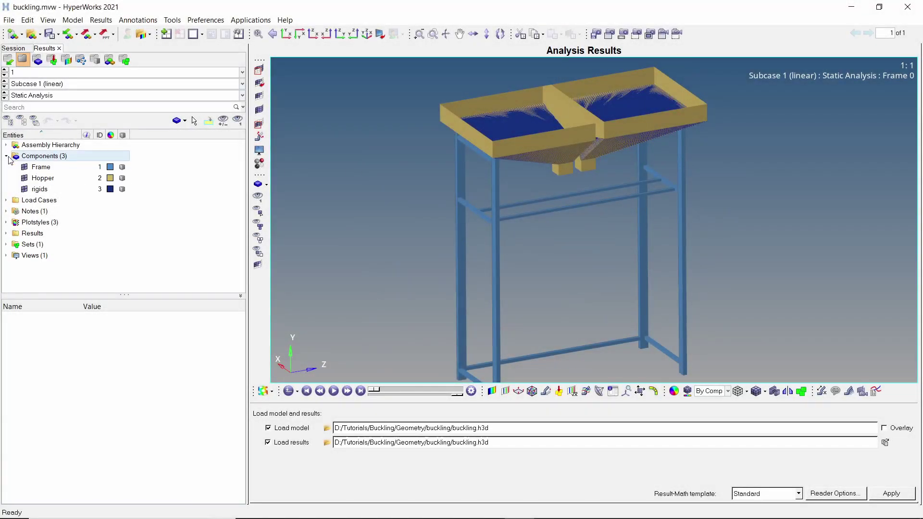
left_click(24, 191)
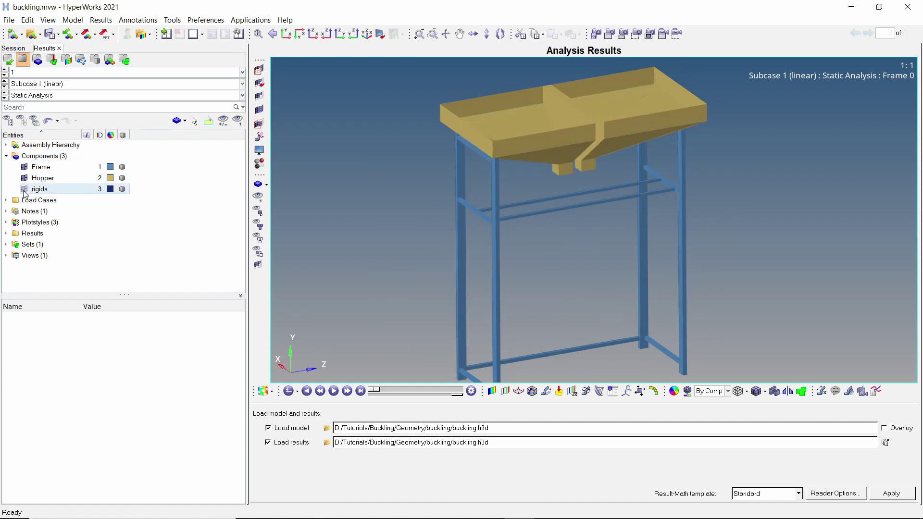
left_click(7, 156)
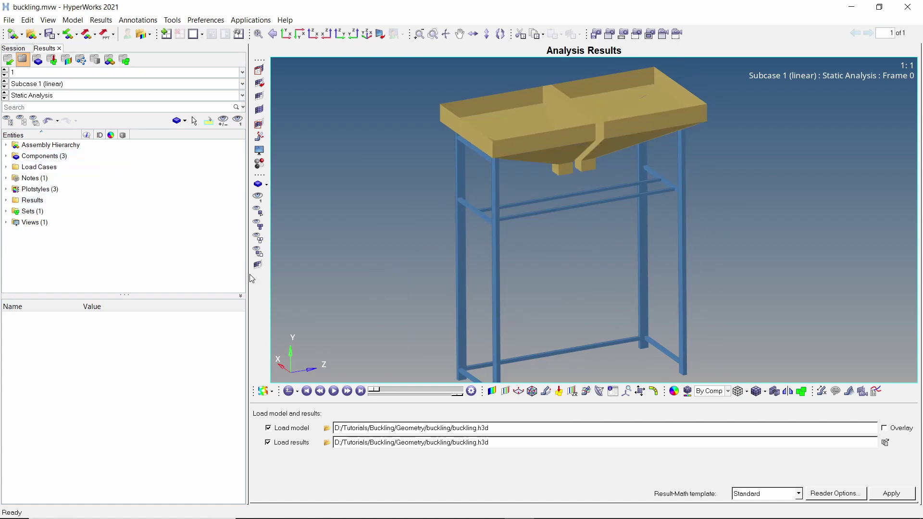
left_click(494, 392)
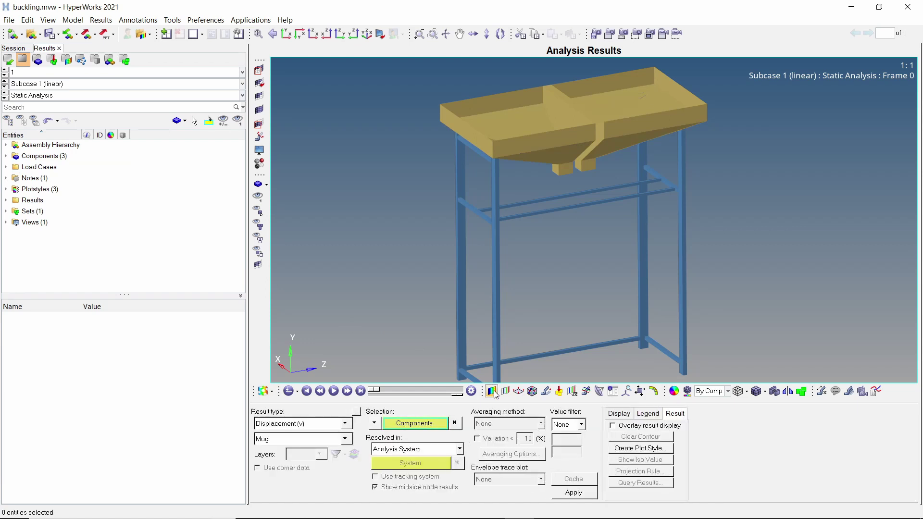
left_click(587, 496)
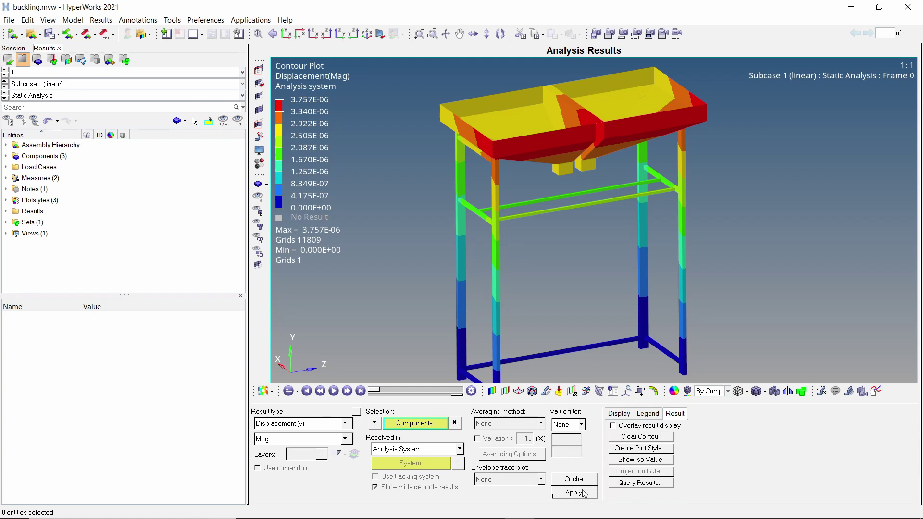
Contour the Mode 1 shape of Subcase 2 (buckling).
left_click(136, 85)
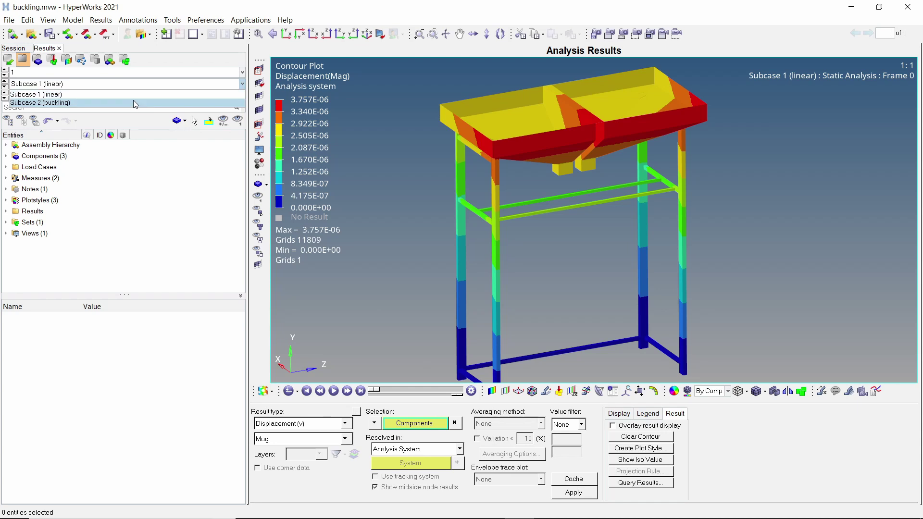
left_click(134, 101)
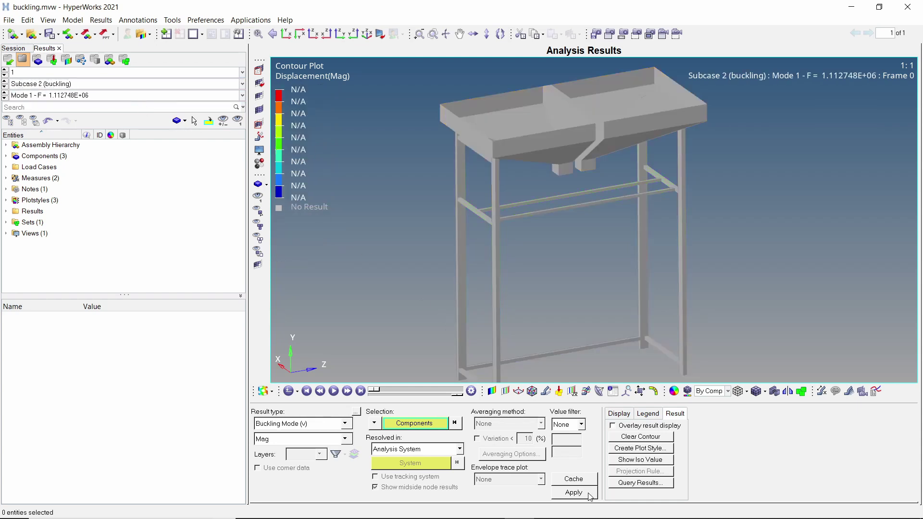
left_click(573, 492)
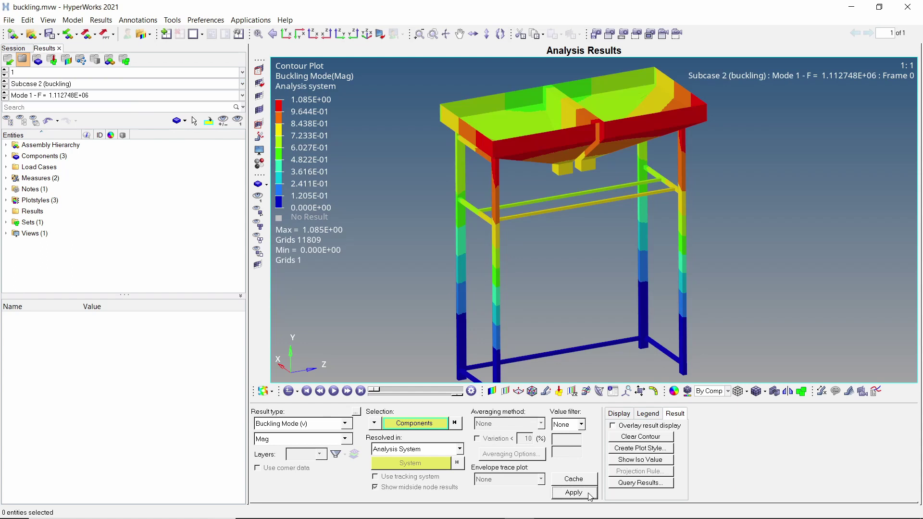
Scale the deformed shape by 100, slow the animation speed and play it.
left_click(545, 391)
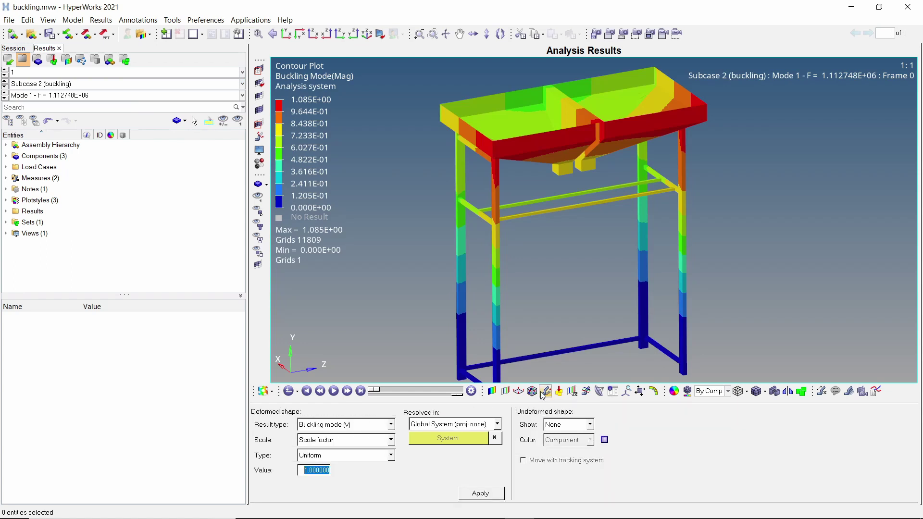
type("100")
left_click_drag(420, 404, 382, 407)
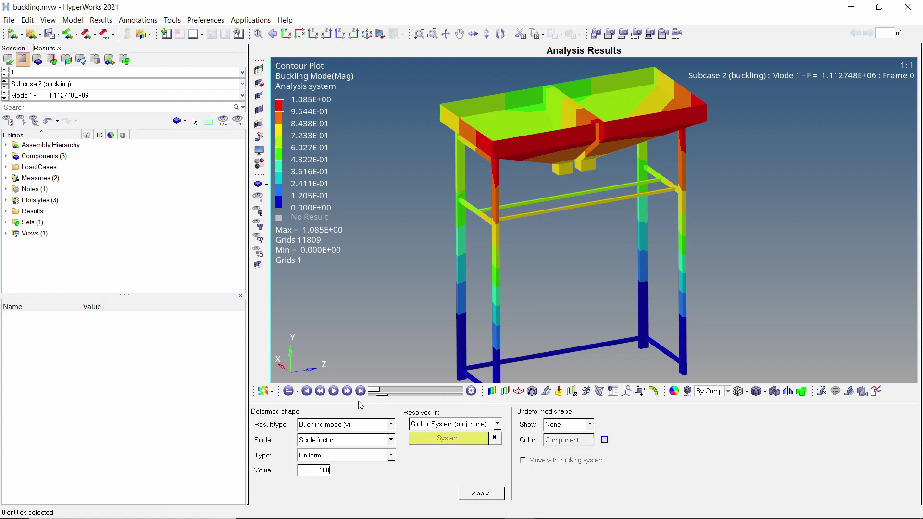
left_click(333, 391)
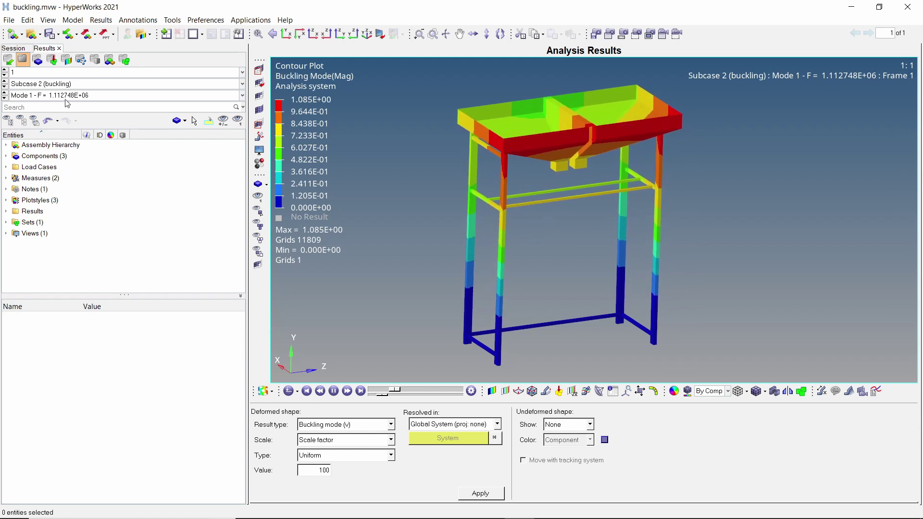
Advance through buckling modes 2 to 8, ending at Mode 8 with F = 4.651314E+06.
left_click(5, 98)
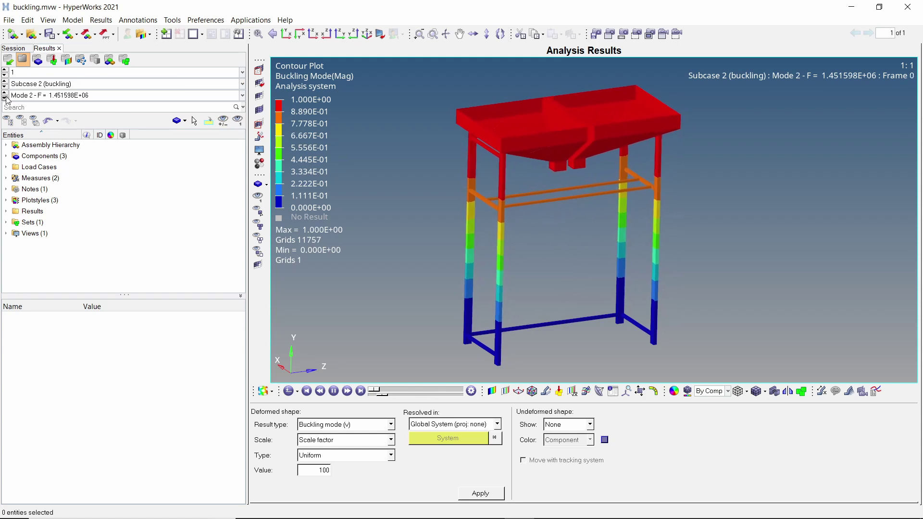
left_click(5, 98)
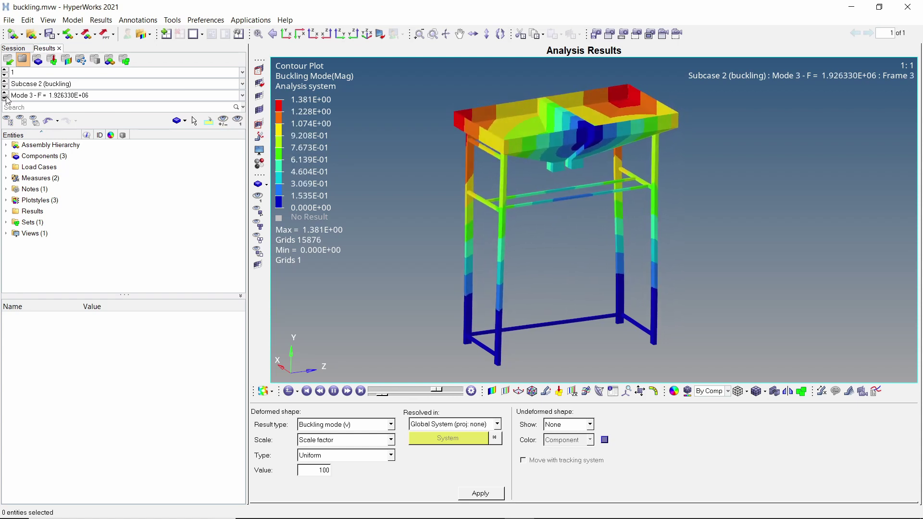
left_click(6, 98)
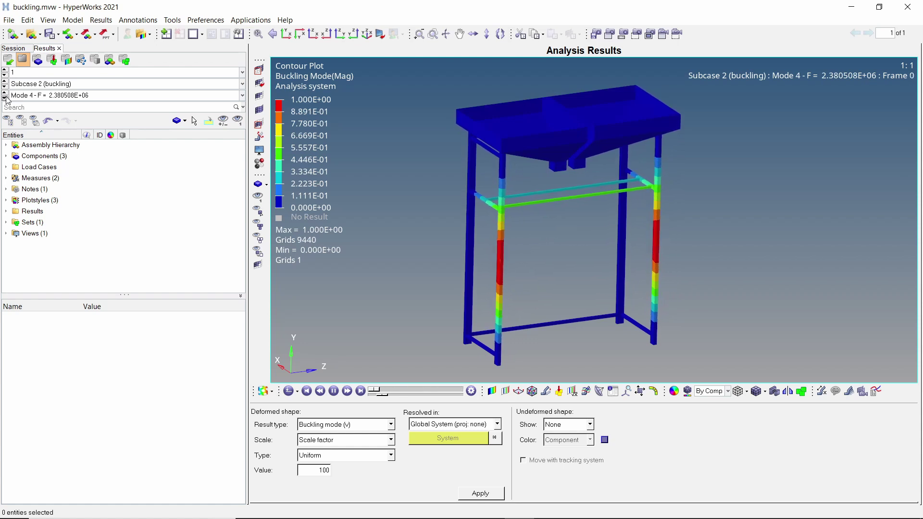
left_click(6, 98)
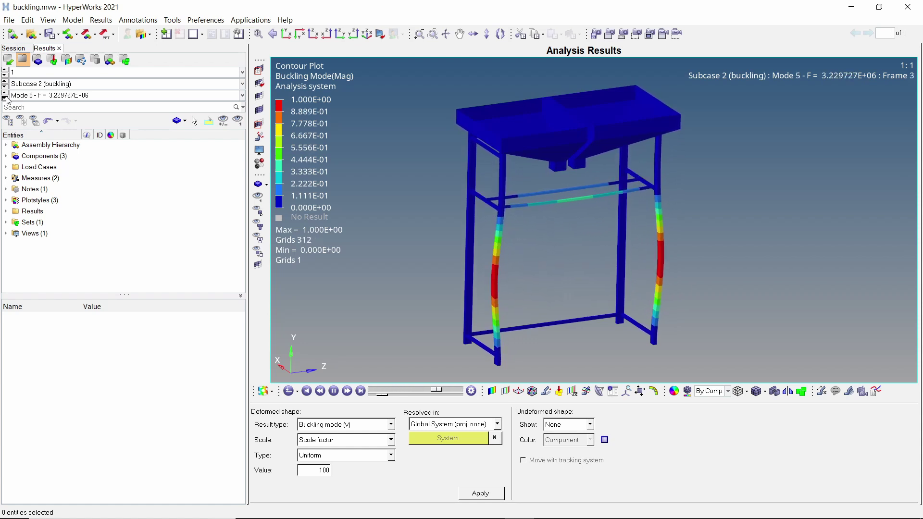
left_click(6, 98)
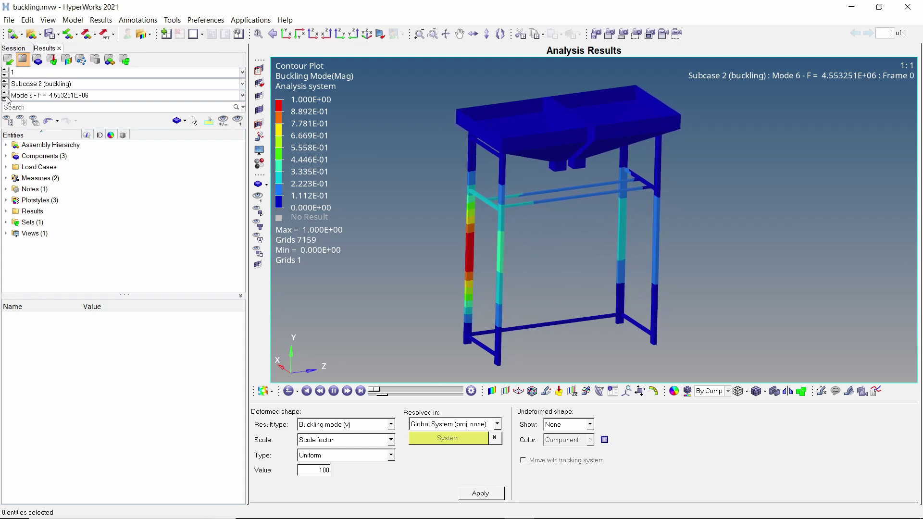
left_click(6, 98)
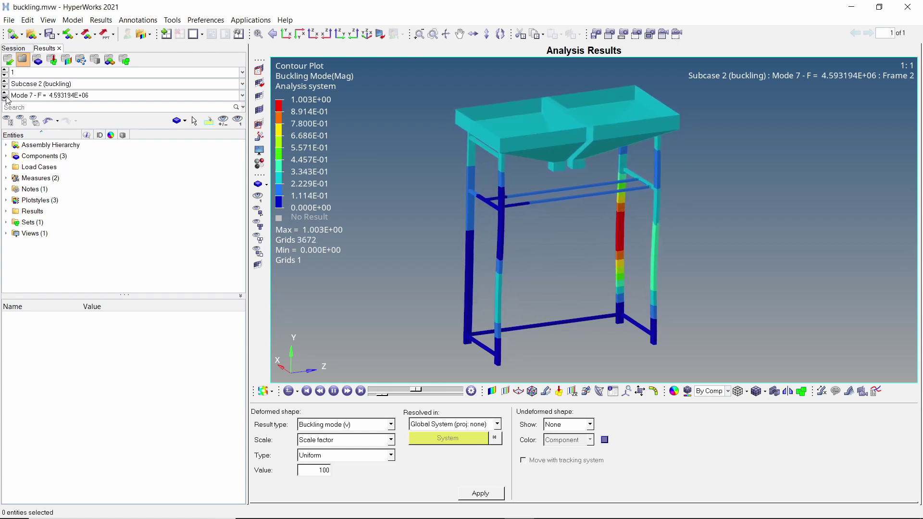
left_click(6, 98)
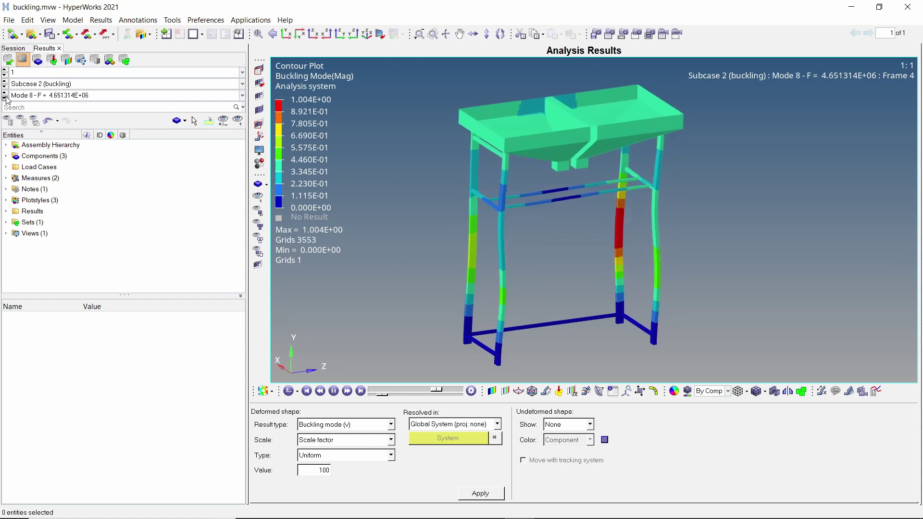